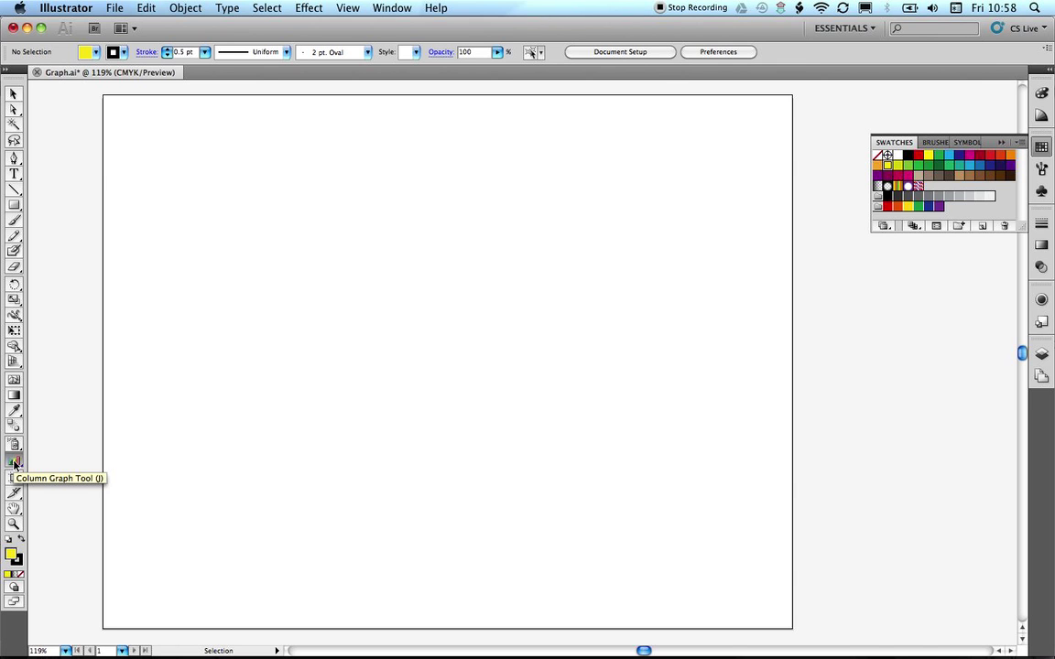
# Step: Draw a column graph area on the artboard's left and move its data sheet aside
pyautogui.moveTo(14, 462); pyautogui.dragTo(65, 470)
pyautogui.moveTo(186, 220); pyautogui.dragTo(549, 486)
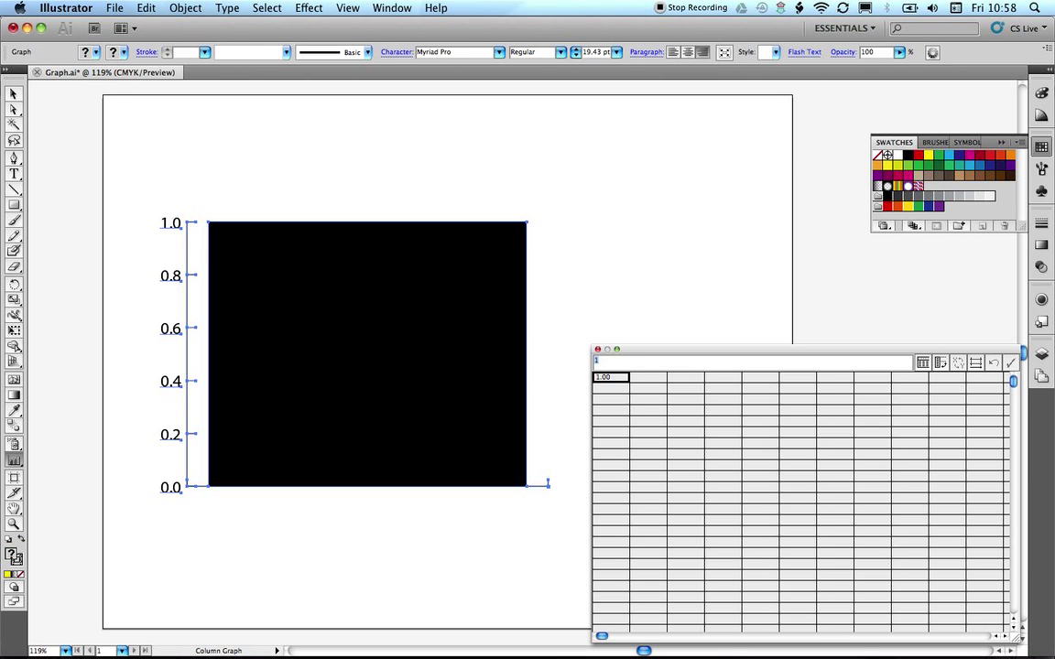
pyautogui.moveTo(636, 349); pyautogui.dragTo(598, 303)
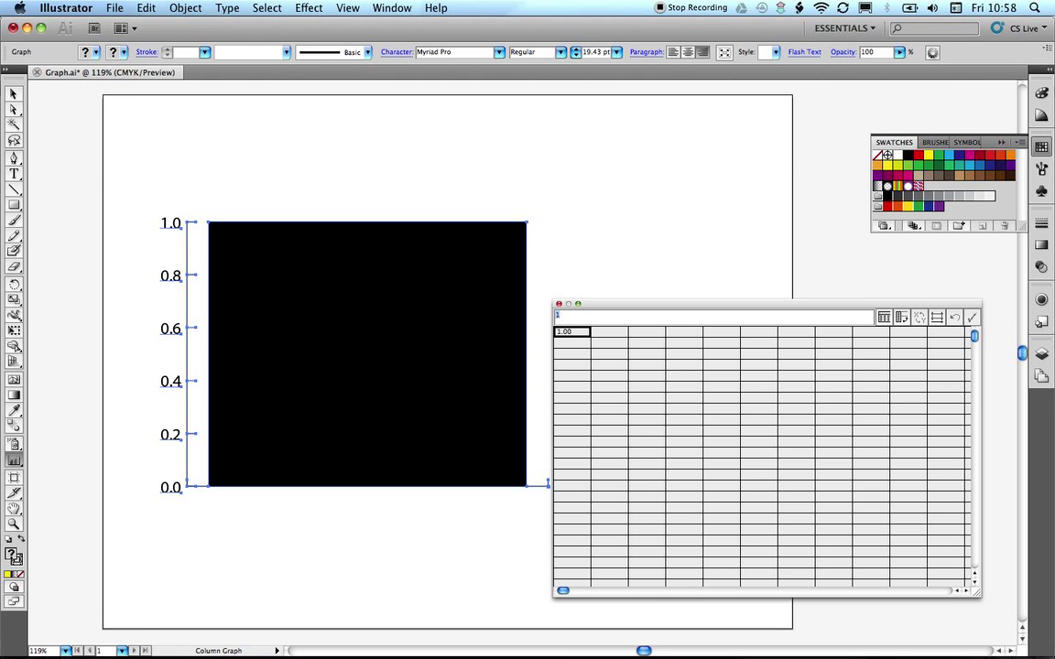
# Step: Import COLUMN_DATA.txt into the graph data sheet after previewing its contents
pyautogui.click(883, 320)
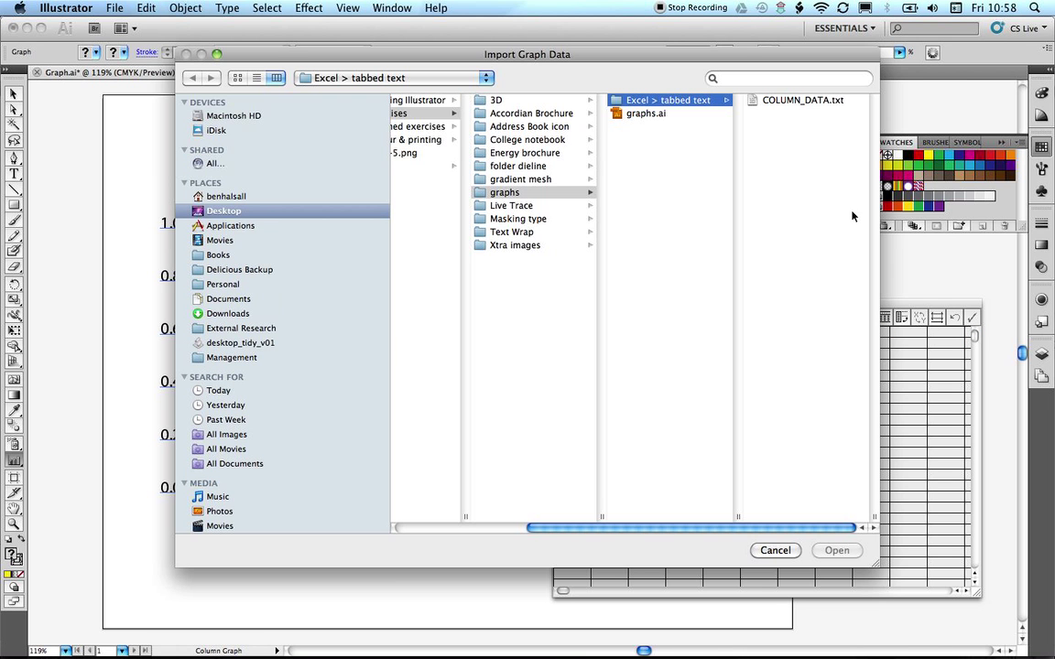
pyautogui.click(763, 101)
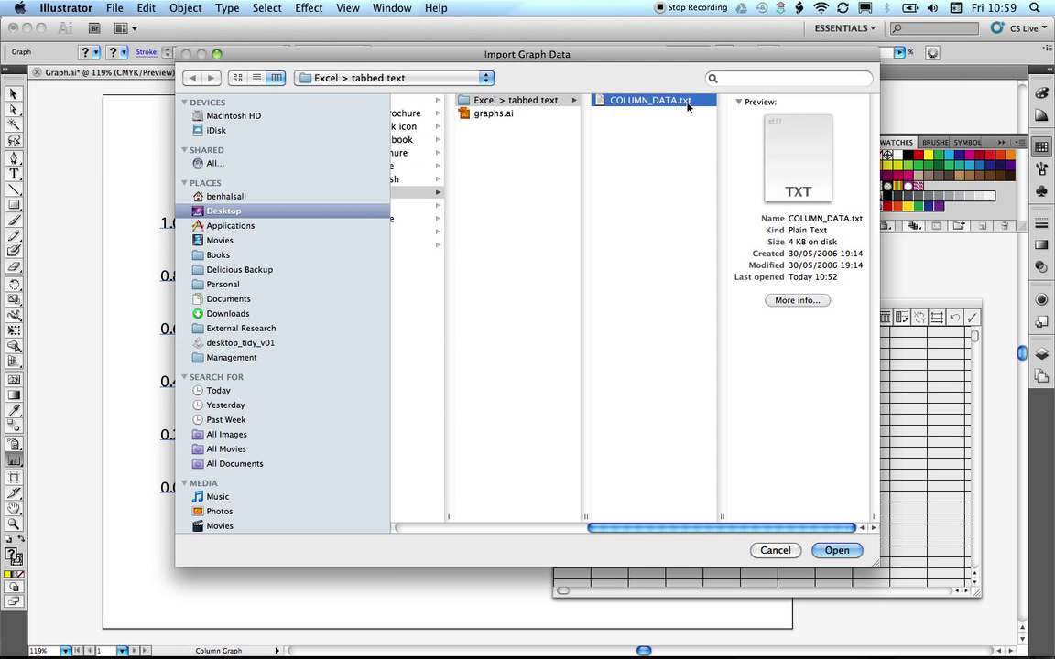
pyautogui.press('space')
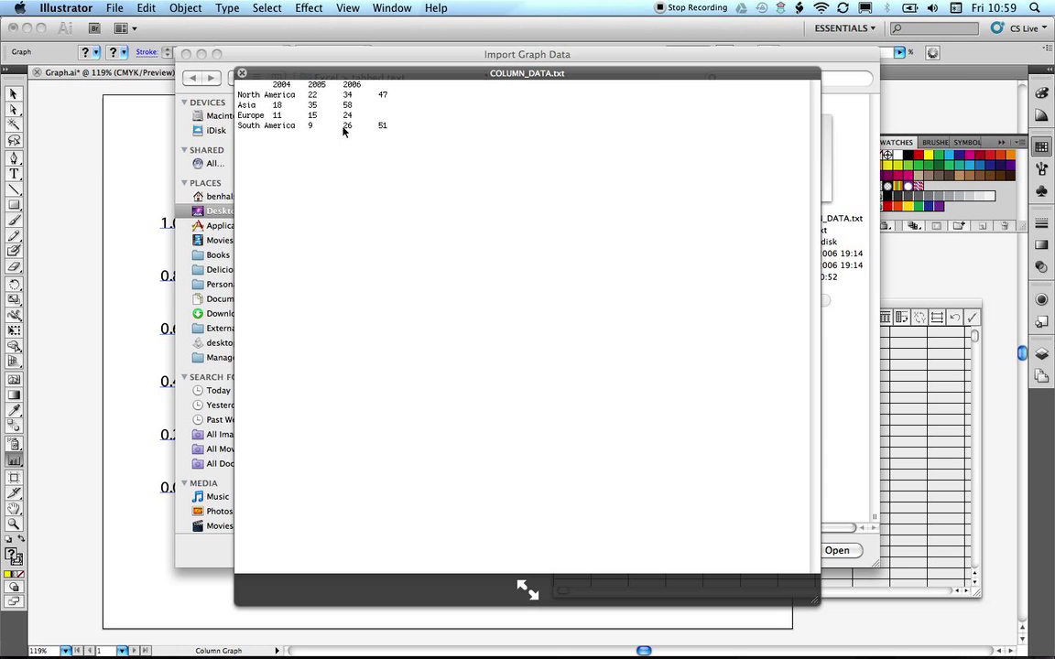
pyautogui.press('space')
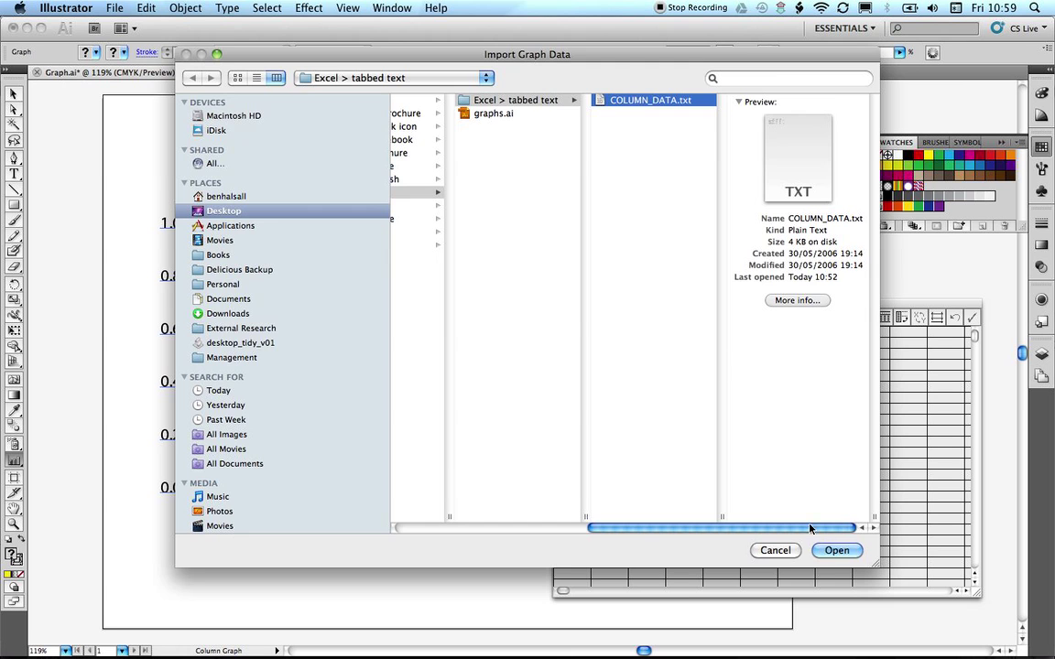
pyautogui.click(837, 550)
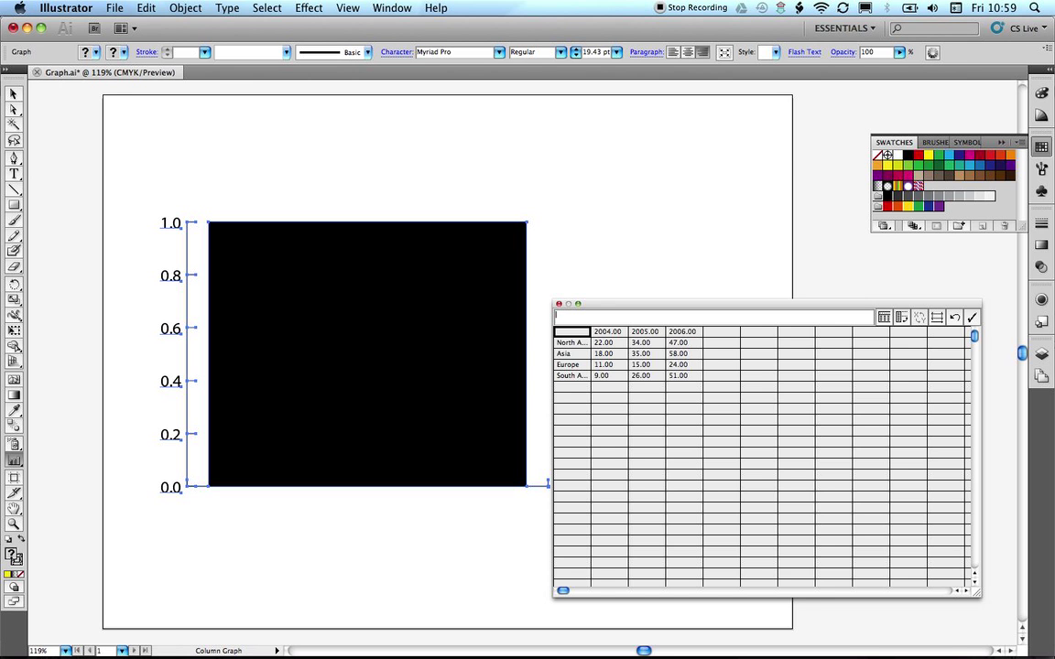
# Step: Apply the imported data, then prefix the 2004, 2005 and 2006 headers with a double quote
pyautogui.moveTo(856, 302); pyautogui.dragTo(892, 297)
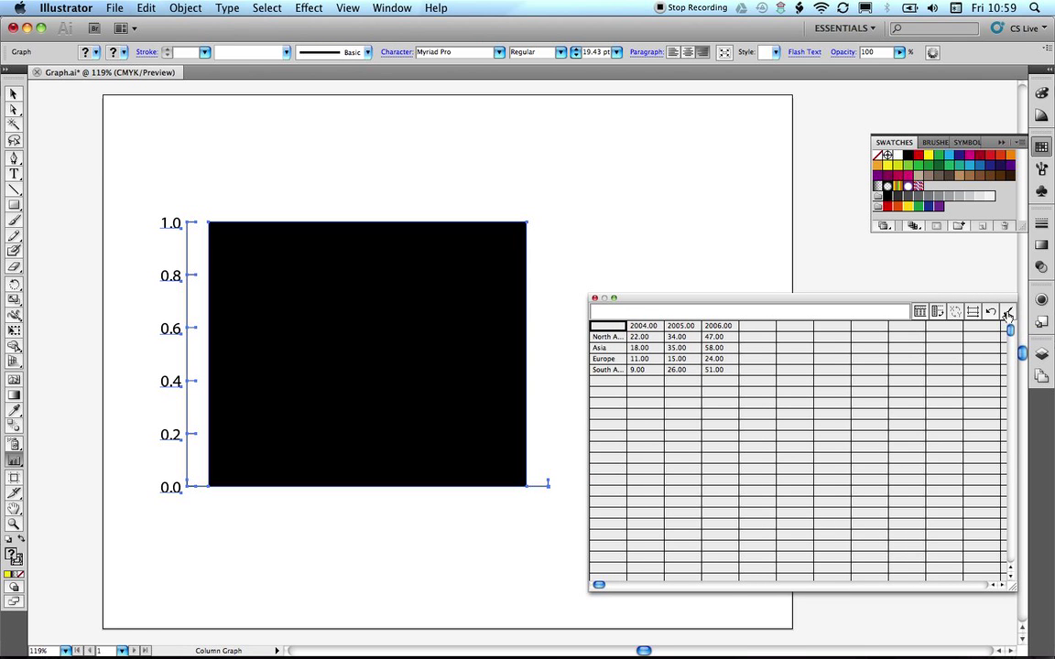
pyautogui.click(1007, 312)
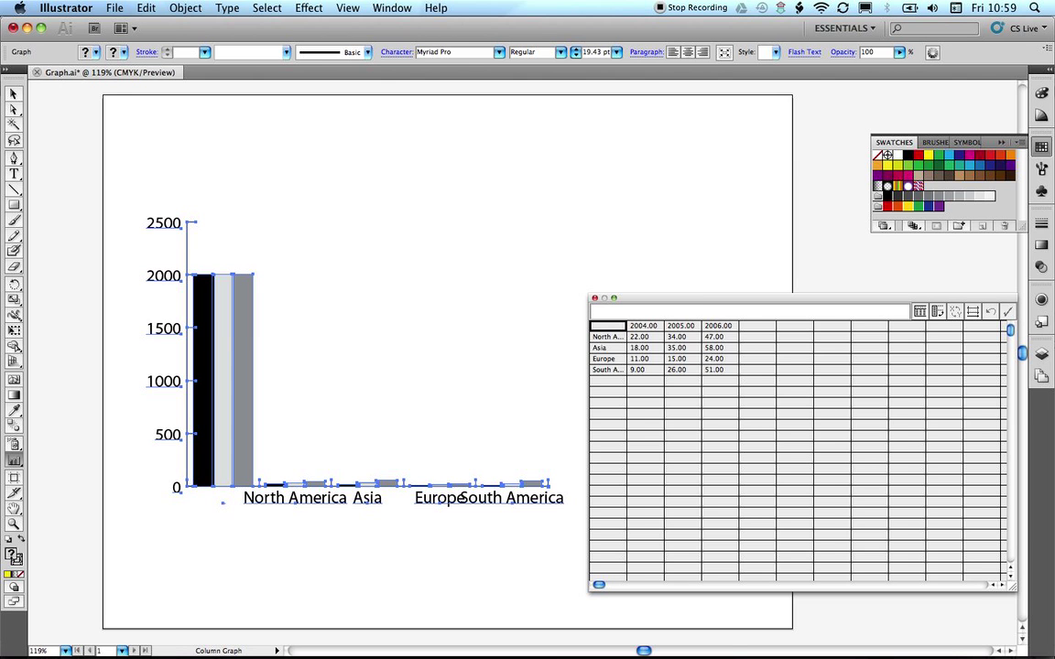
pyautogui.press('Tab')
pyautogui.write('"')
pyautogui.click(682, 326)
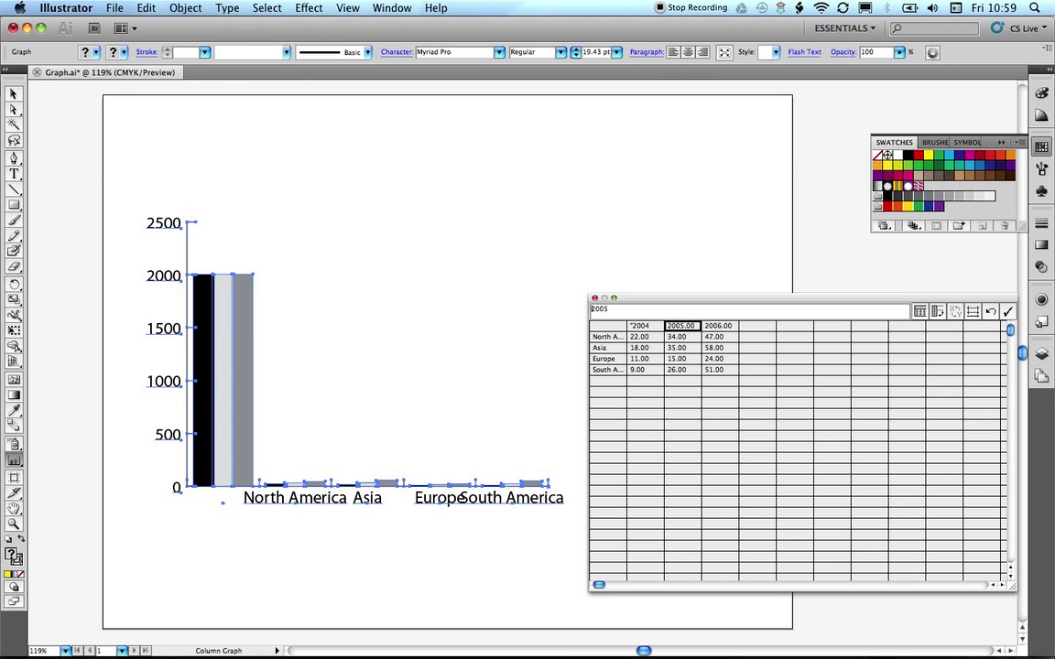
pyautogui.write('"')
pyautogui.press('Tab')
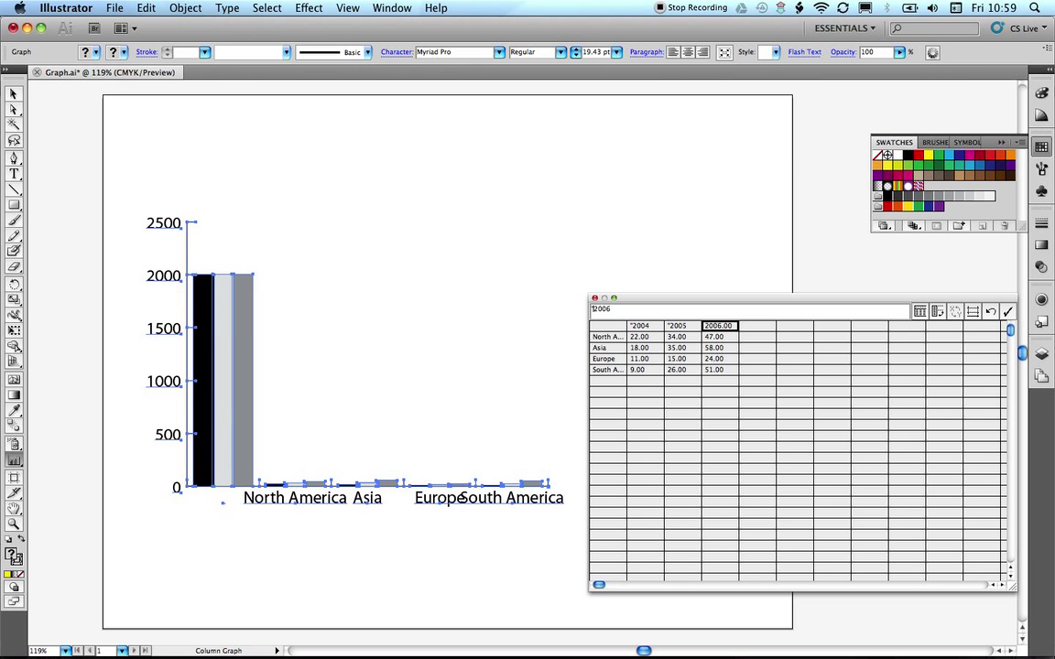
pyautogui.write('"')
pyautogui.click(869, 347)
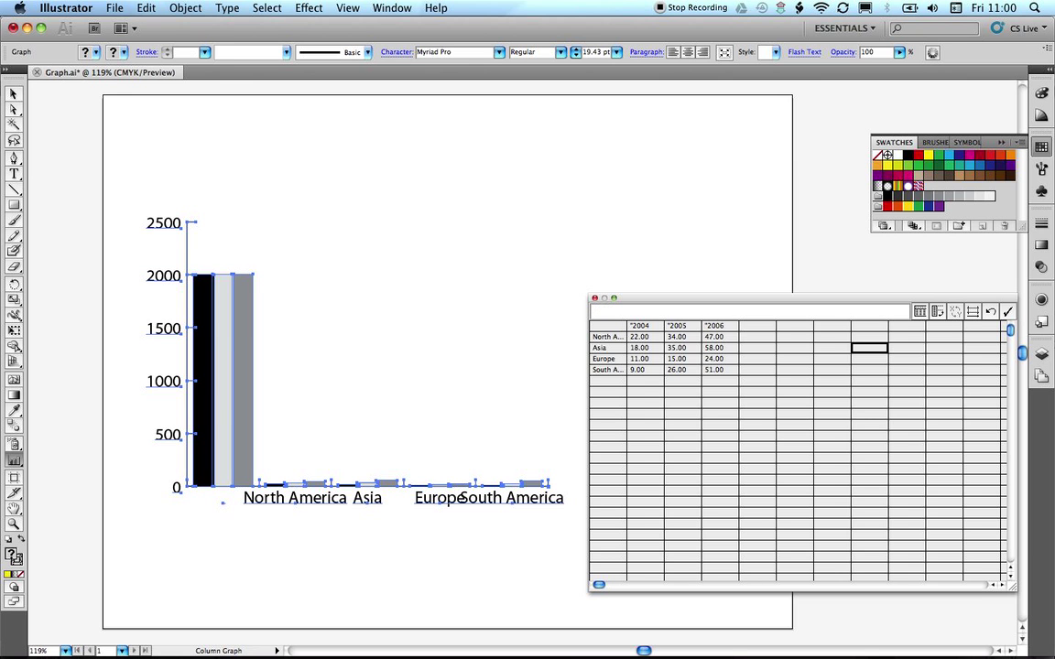
# Step: Apply the quoted headers so regions plot on a 0–60 axis with a year legend
pyautogui.click(1007, 311)
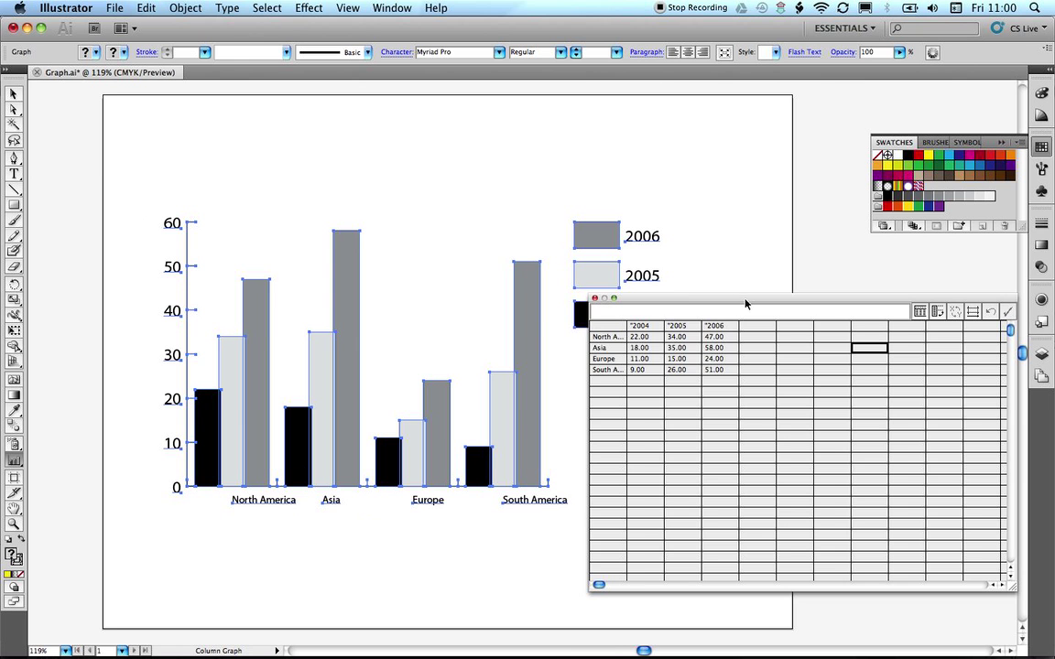
pyautogui.moveTo(743, 300); pyautogui.dragTo(754, 351)
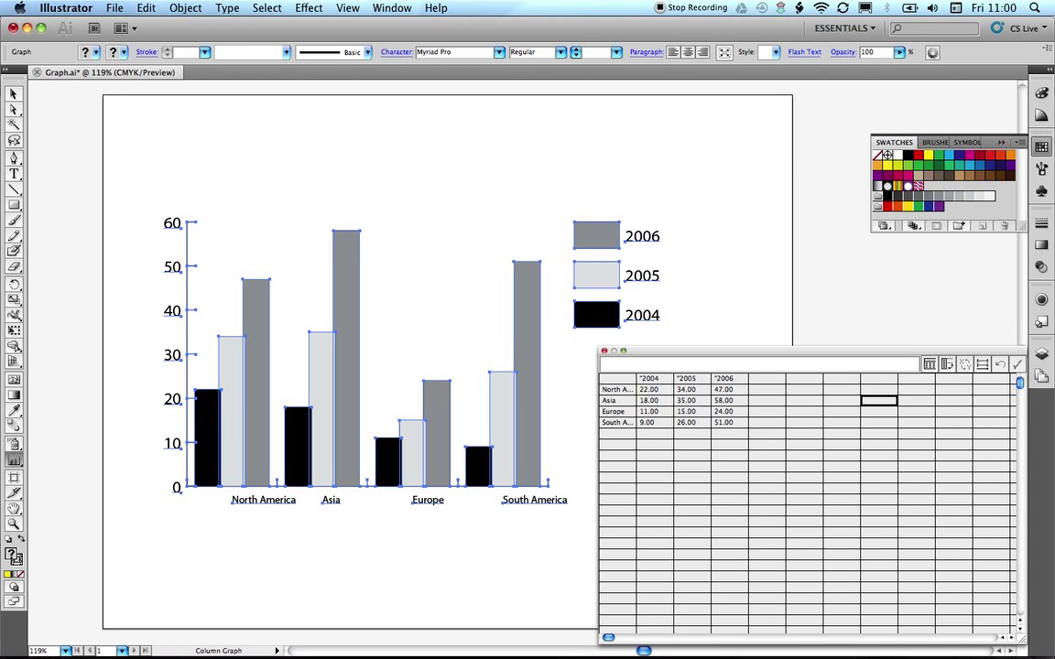
pyautogui.moveTo(623, 351); pyautogui.dragTo(609, 348)
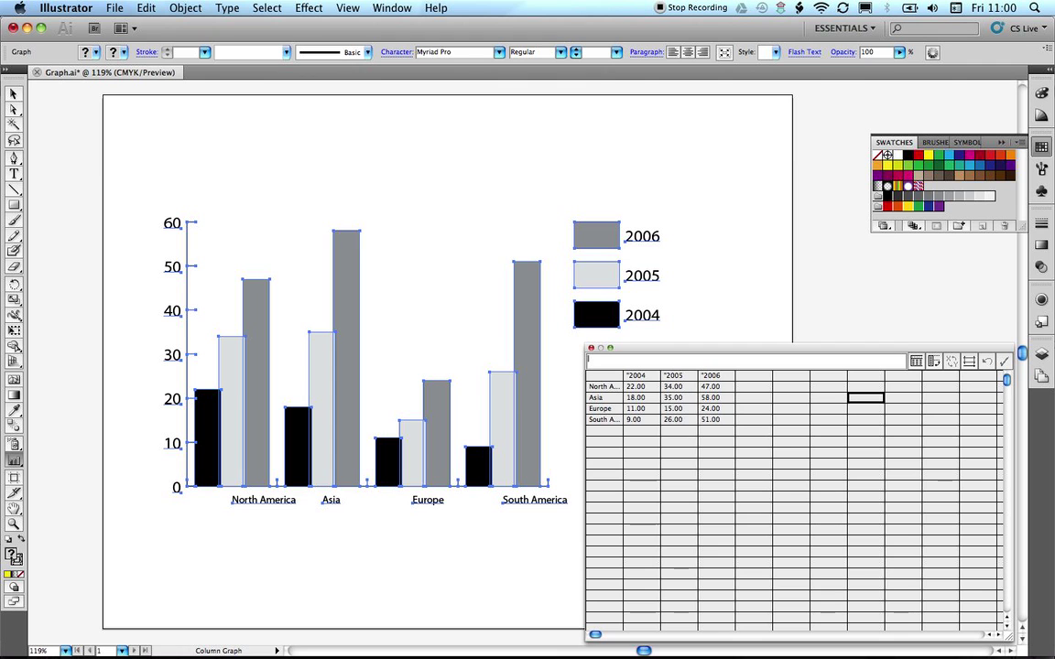
# Step: Transpose rows and columns so years become categories, apply, and close the data sheet
pyautogui.click(934, 362)
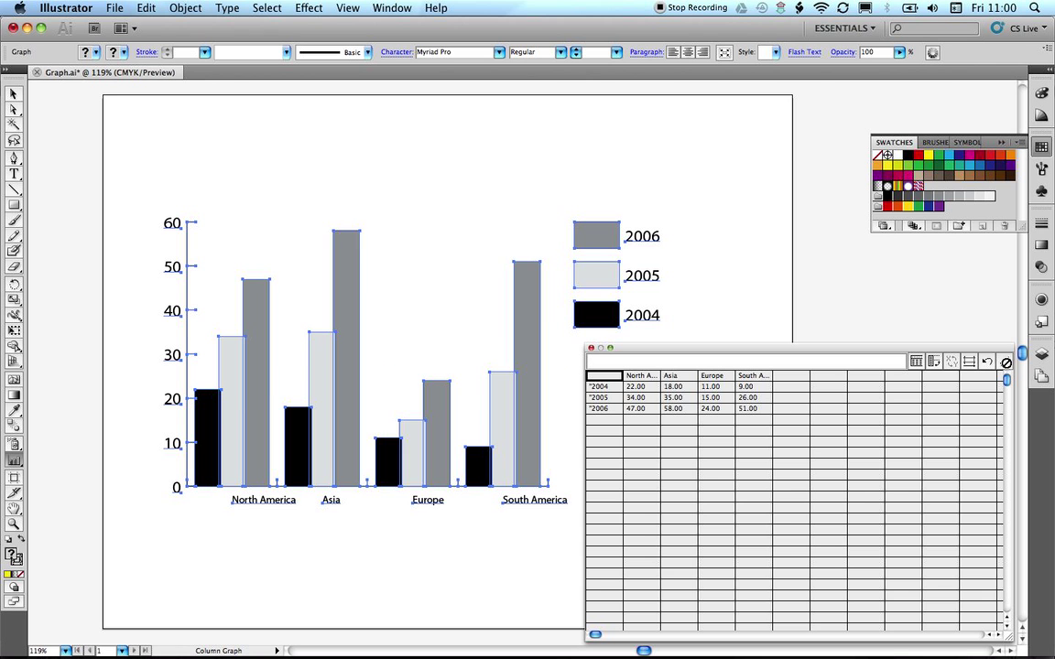
pyautogui.click(1004, 361)
pyautogui.moveTo(809, 352); pyautogui.dragTo(799, 390)
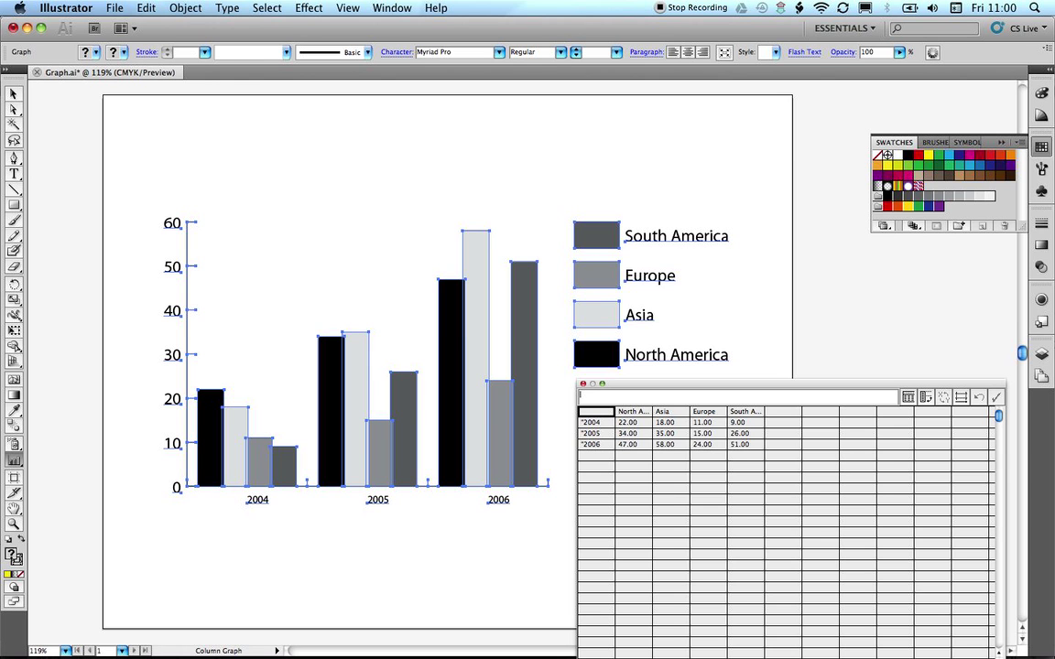
pyautogui.click(13, 93)
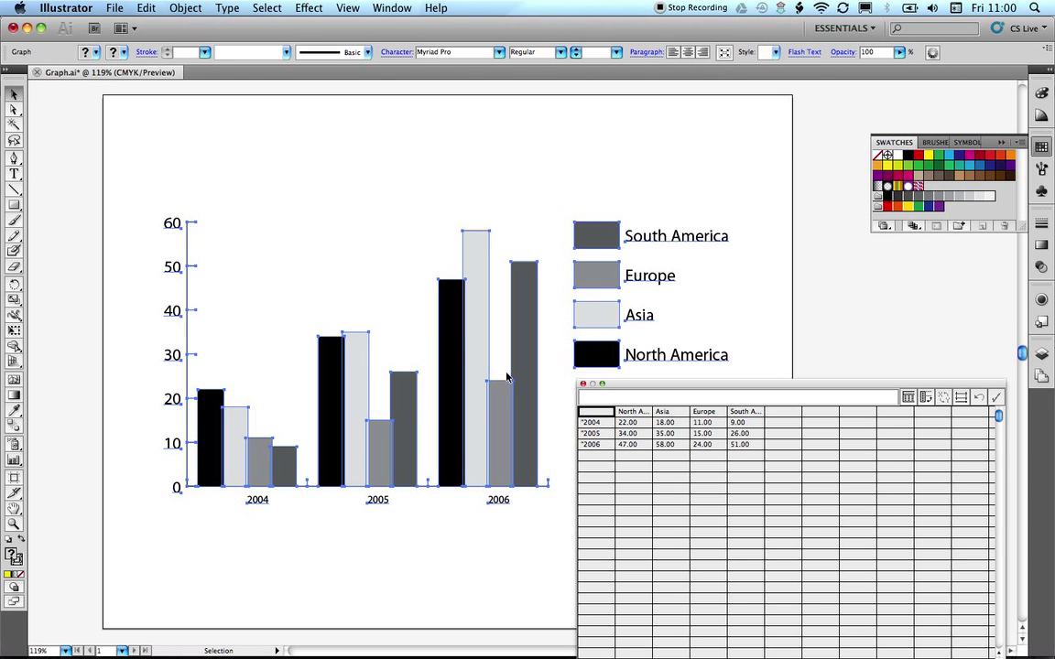
pyautogui.click(584, 385)
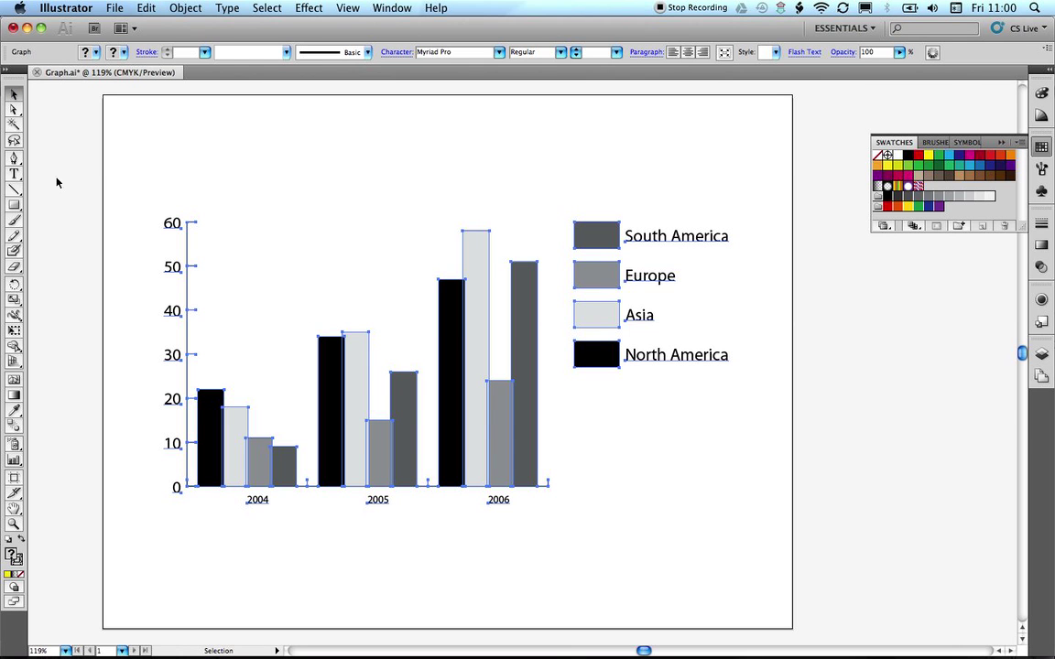
# Step: Review the graph data through the Data… command, close it, and reopen the graph's options
pyautogui.rightClick(360, 371)
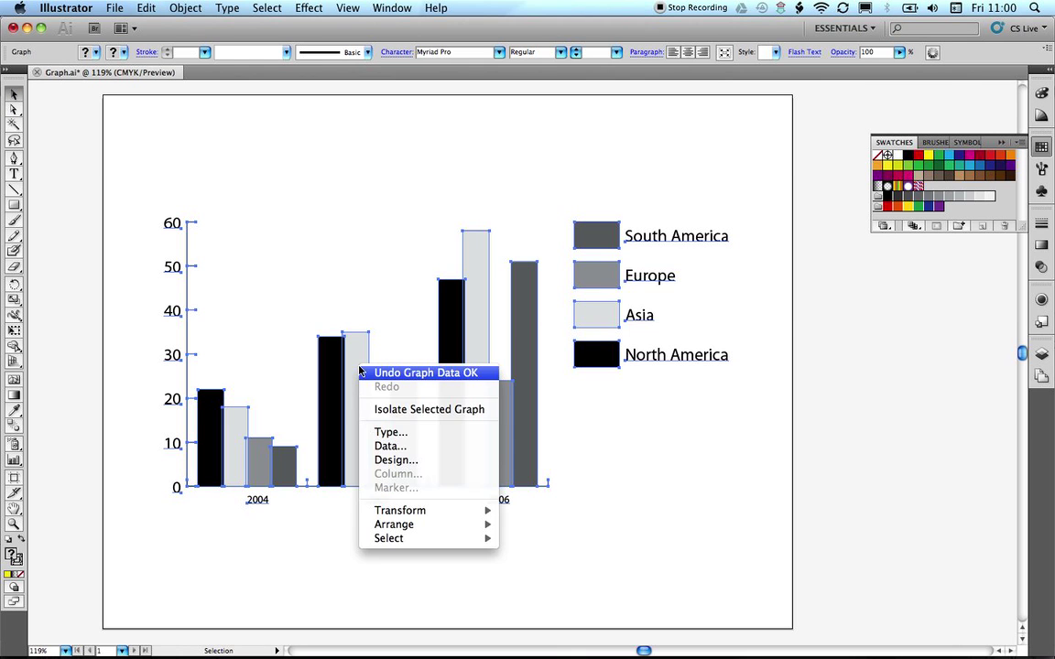
pyautogui.click(380, 446)
pyautogui.moveTo(596, 385); pyautogui.dragTo(601, 337)
pyautogui.click(587, 334)
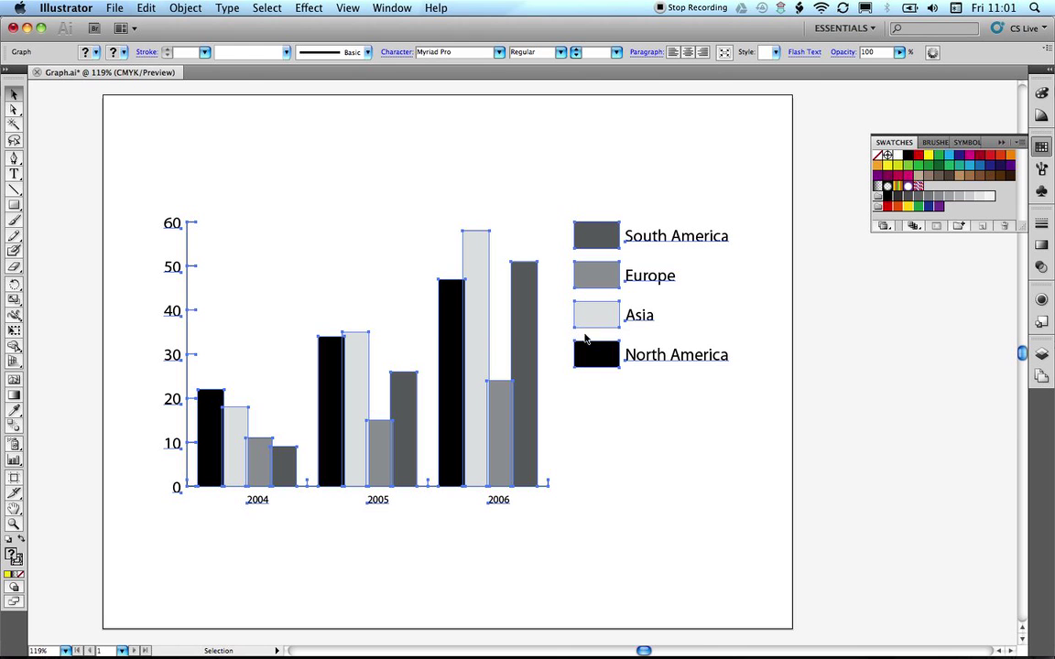
pyautogui.rightClick(402, 393)
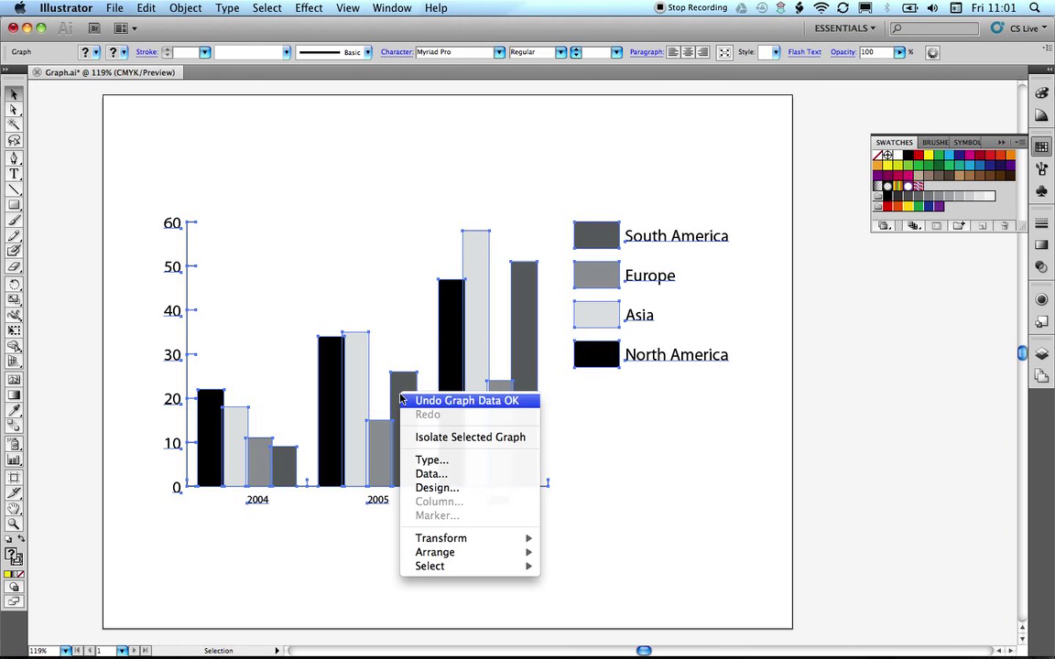
# Step: Set the graph's Column Width to 75% with the value axis kept on the left
pyautogui.click(463, 467)
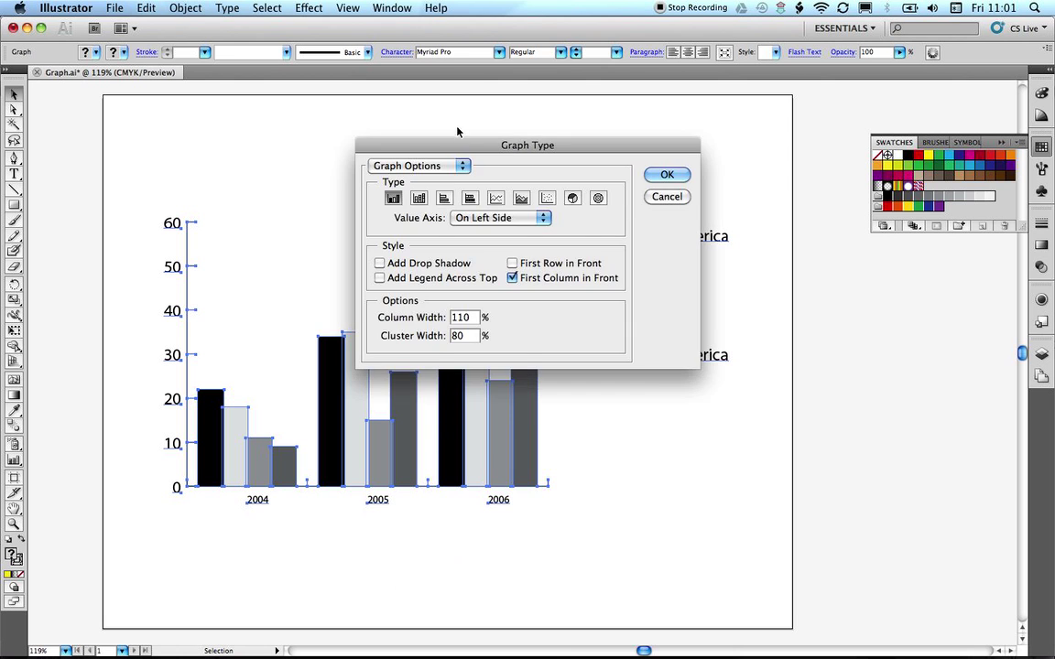
pyautogui.moveTo(464, 141); pyautogui.dragTo(690, 395)
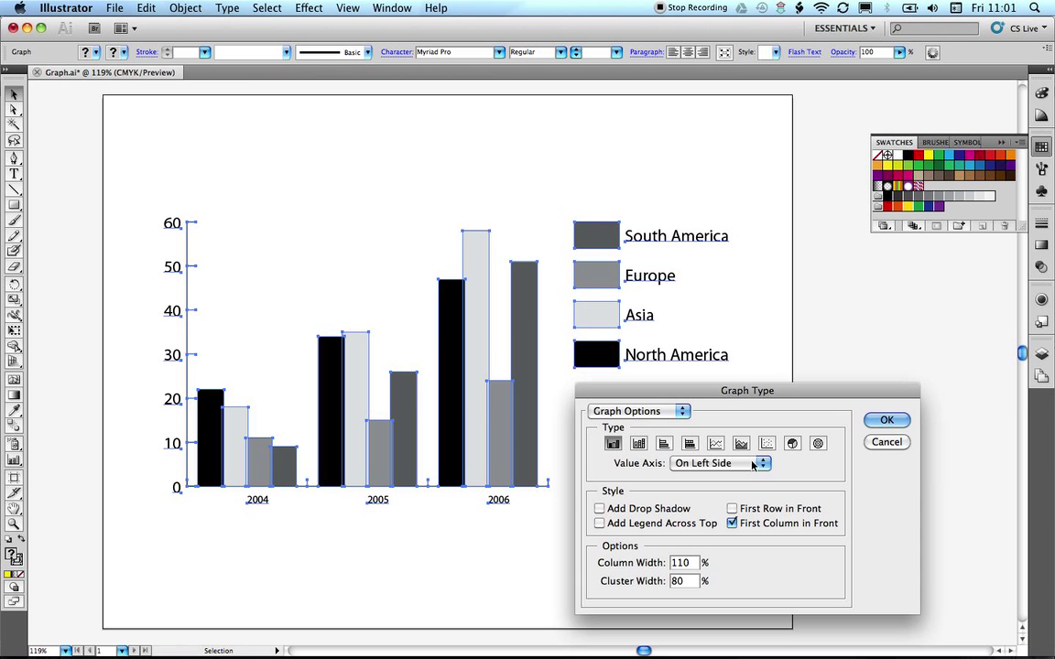
pyautogui.click(706, 463)
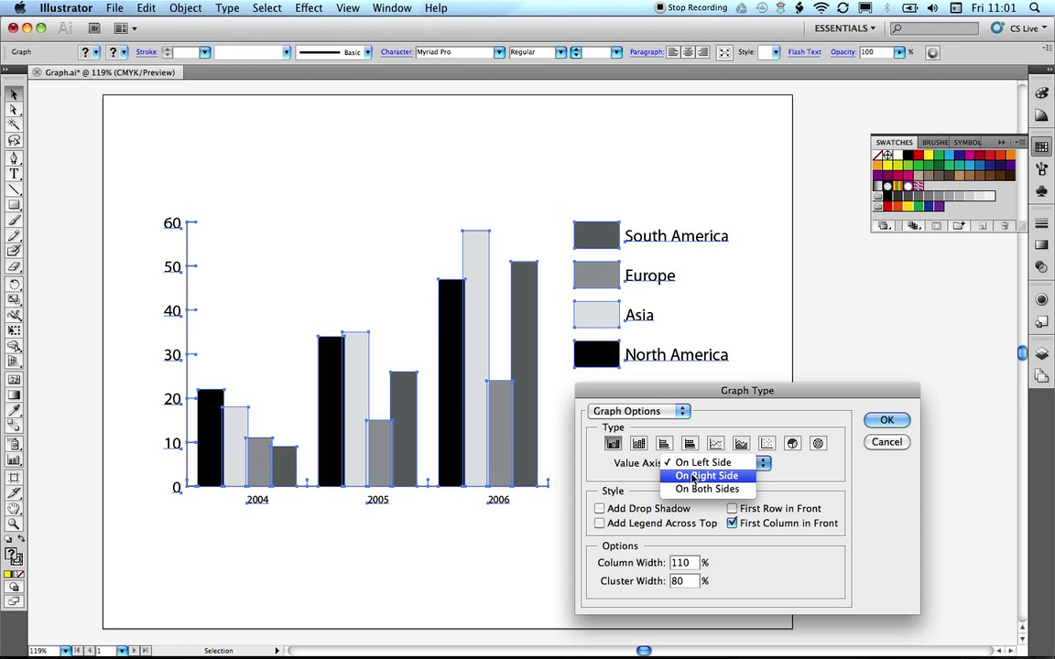
pyautogui.click(727, 478)
pyautogui.click(722, 463)
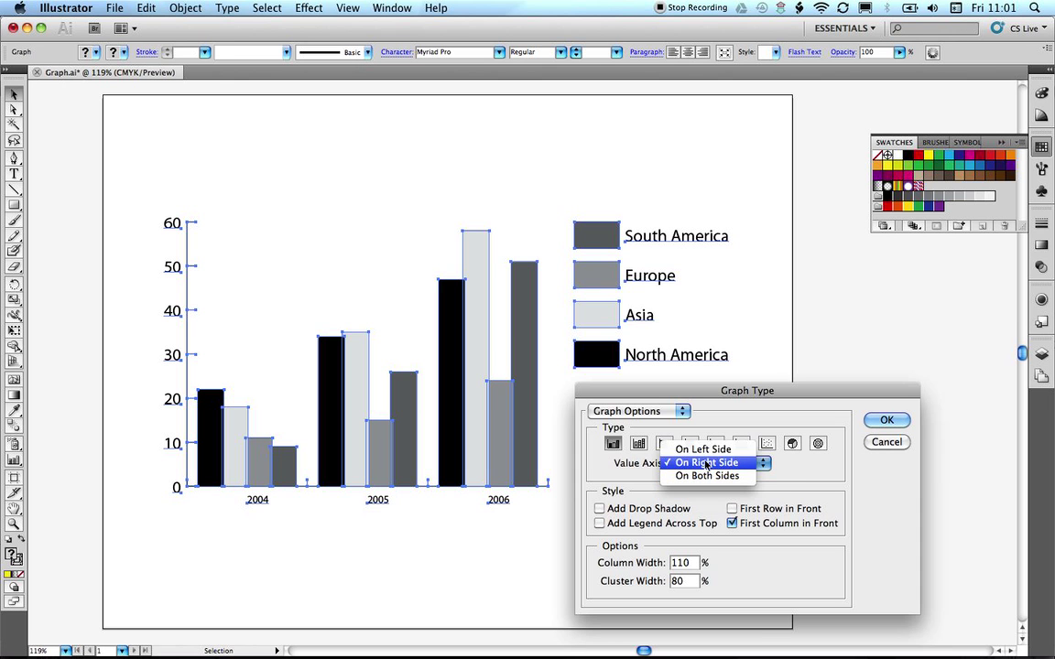
pyautogui.click(703, 449)
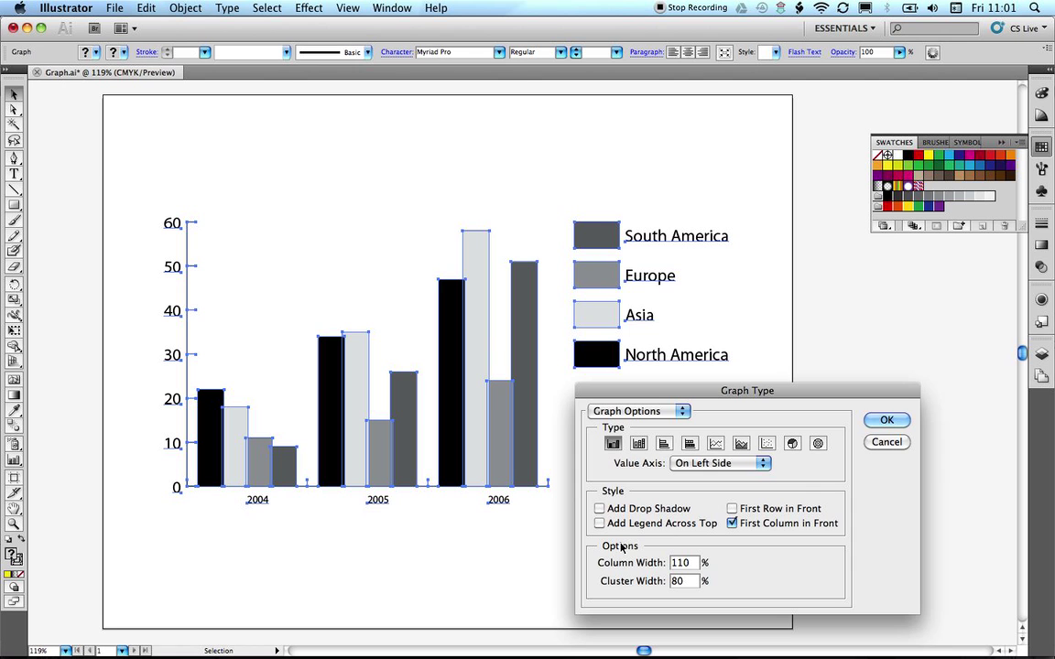
pyautogui.doubleClick(683, 562)
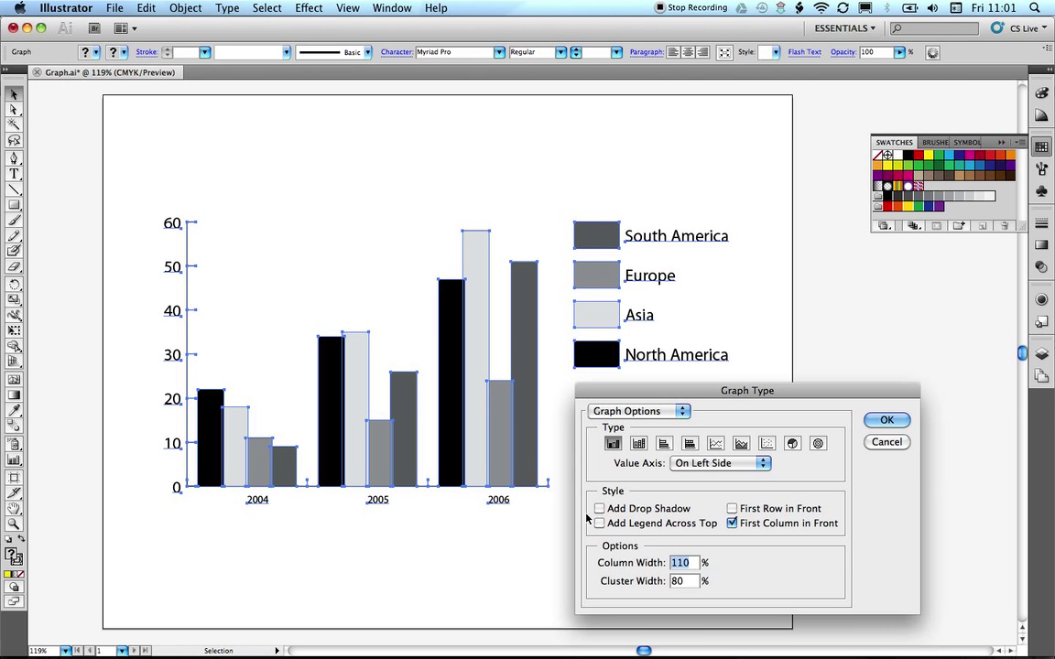
pyautogui.write('75')
pyautogui.press('Tab')
pyautogui.click(888, 422)
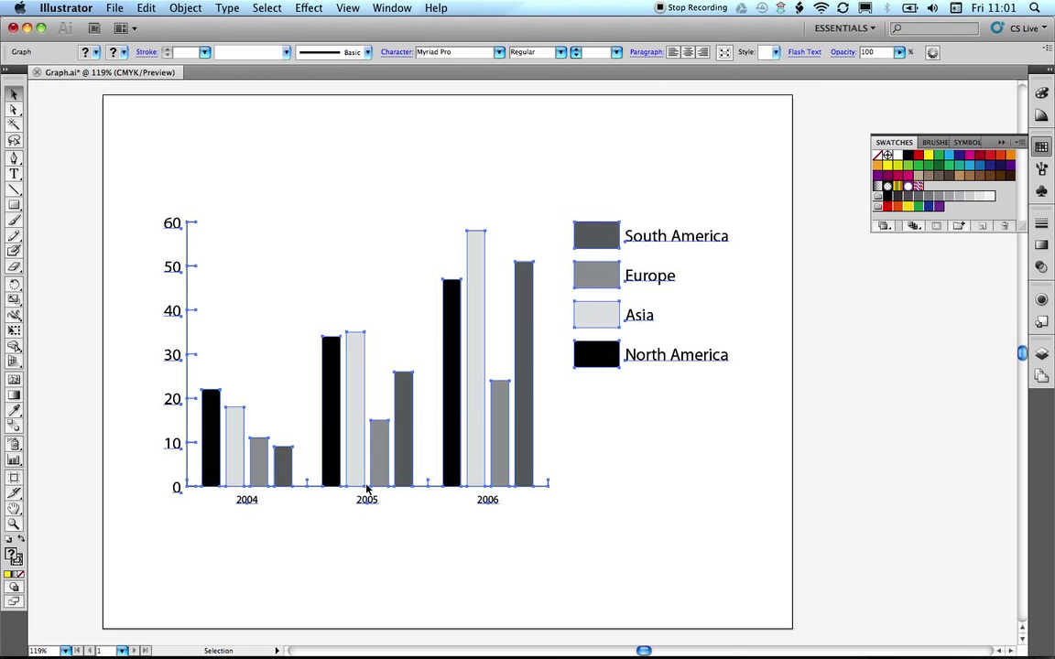
# Step: Set Column Width 120% and Cluster Width 75% with First Column in Front off, then deselect
pyautogui.rightClick(403, 416)
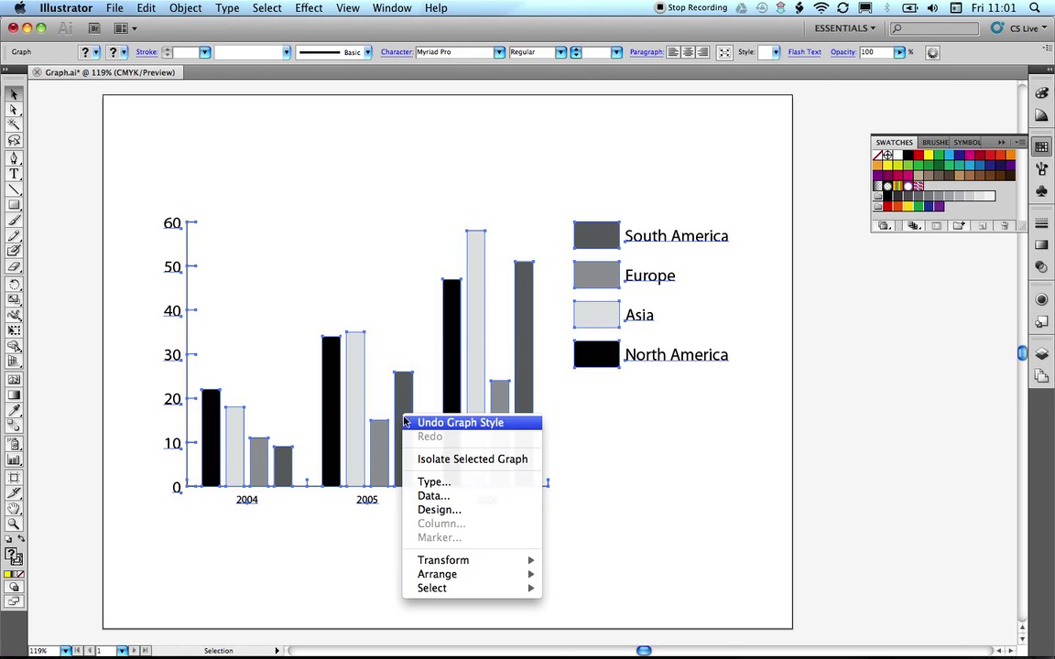
pyautogui.click(437, 483)
pyautogui.moveTo(549, 151); pyautogui.dragTo(758, 395)
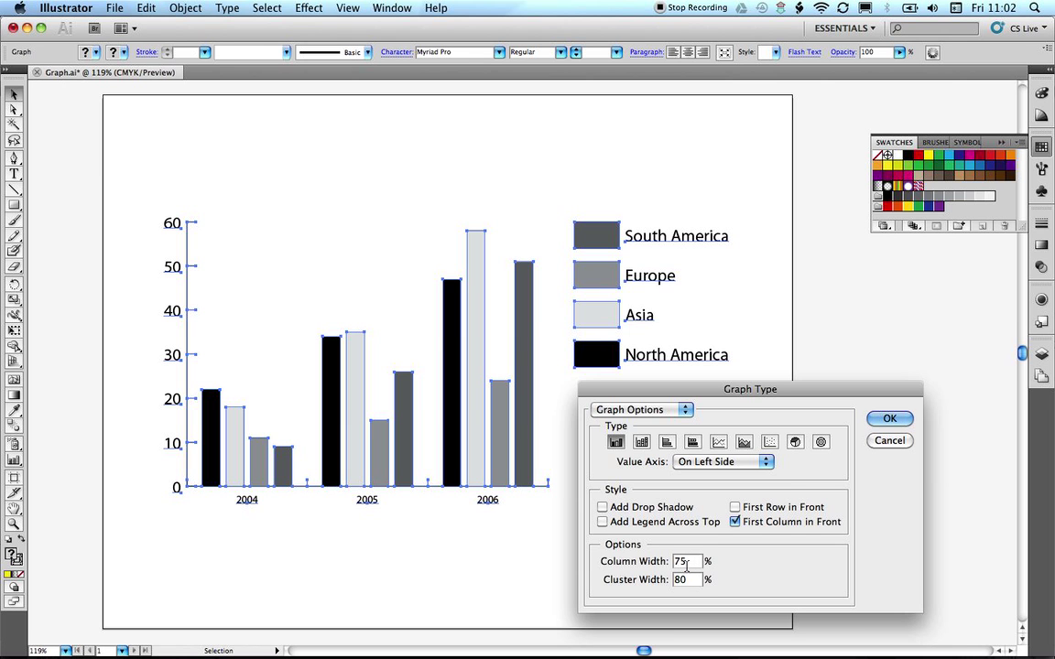
pyautogui.press('Tab')
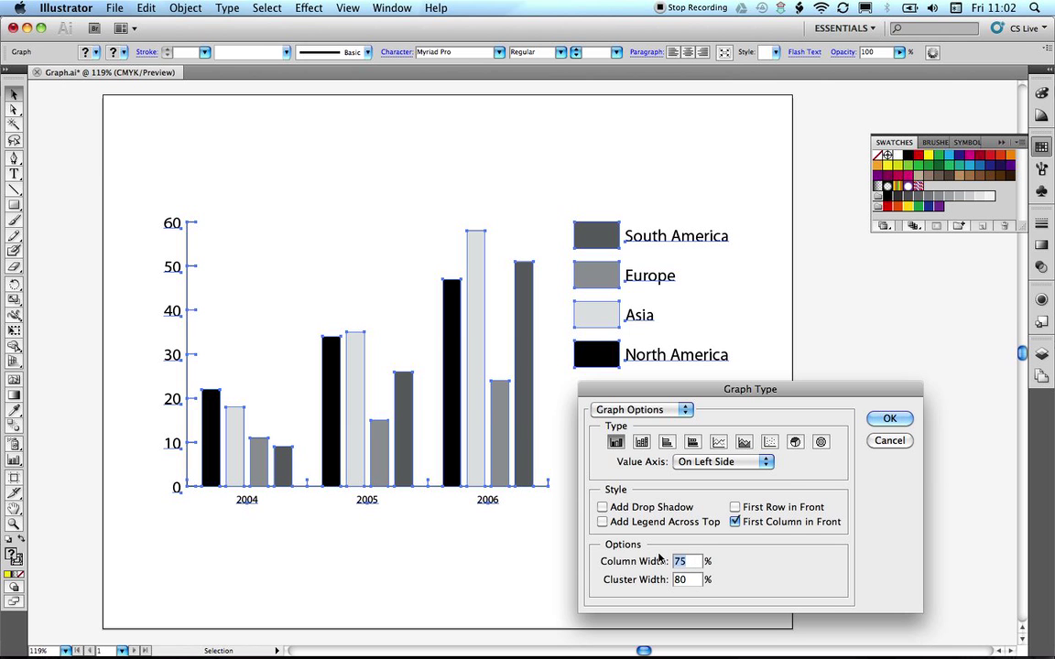
pyautogui.write('120')
pyautogui.press('Tab')
pyautogui.write('75')
pyautogui.click(734, 522)
pyautogui.click(888, 419)
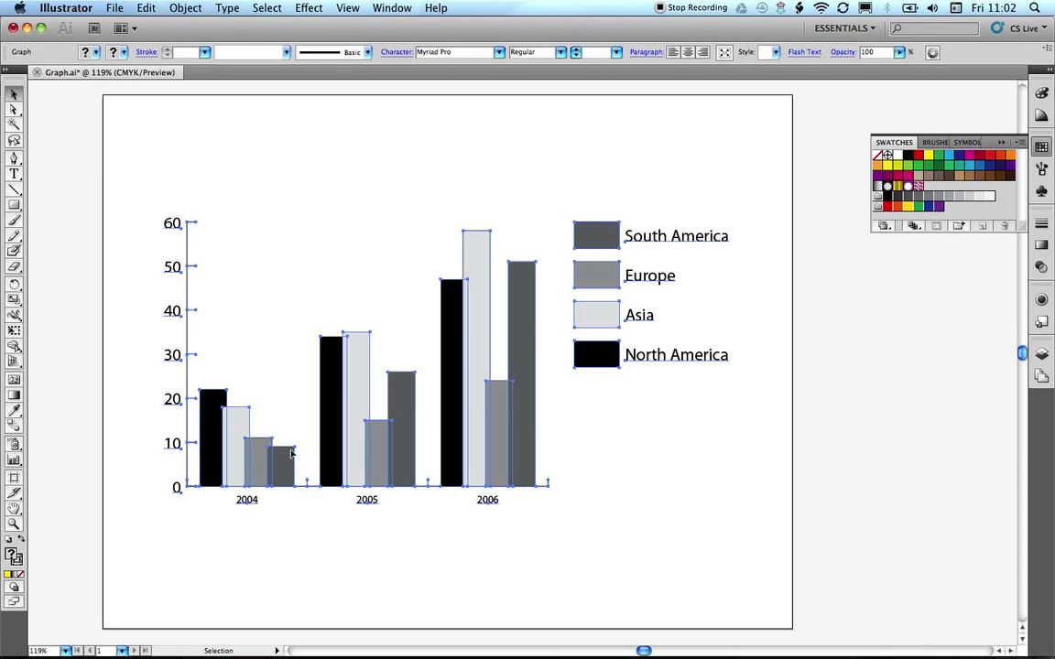
pyautogui.click(269, 517)
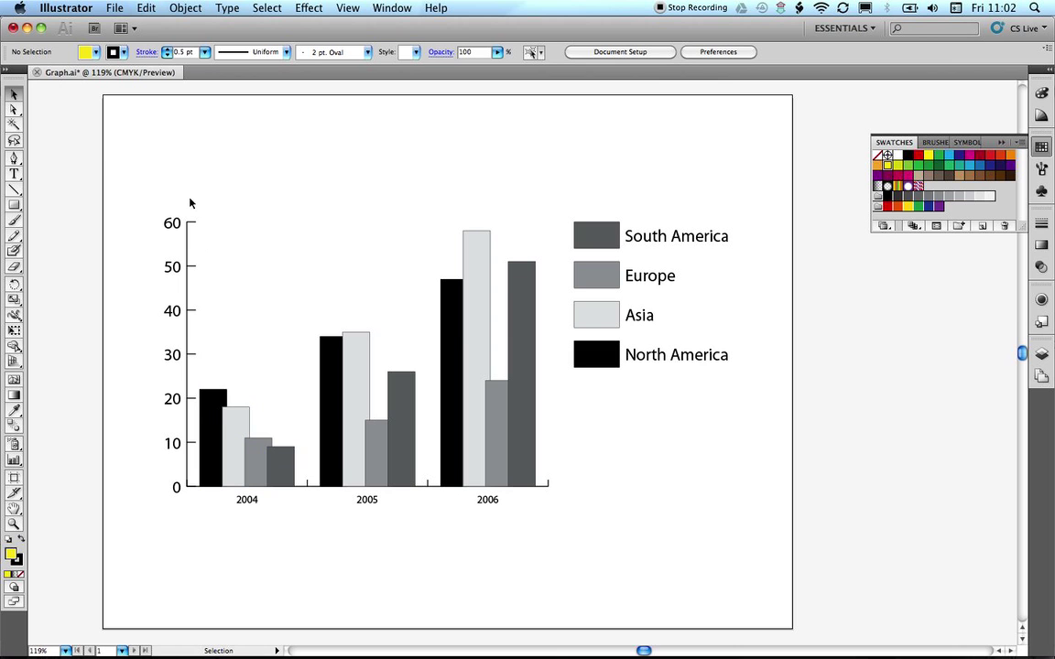
# Step: Select all Asia bars and the Asia legend box with Direct Selection
pyautogui.click(14, 110)
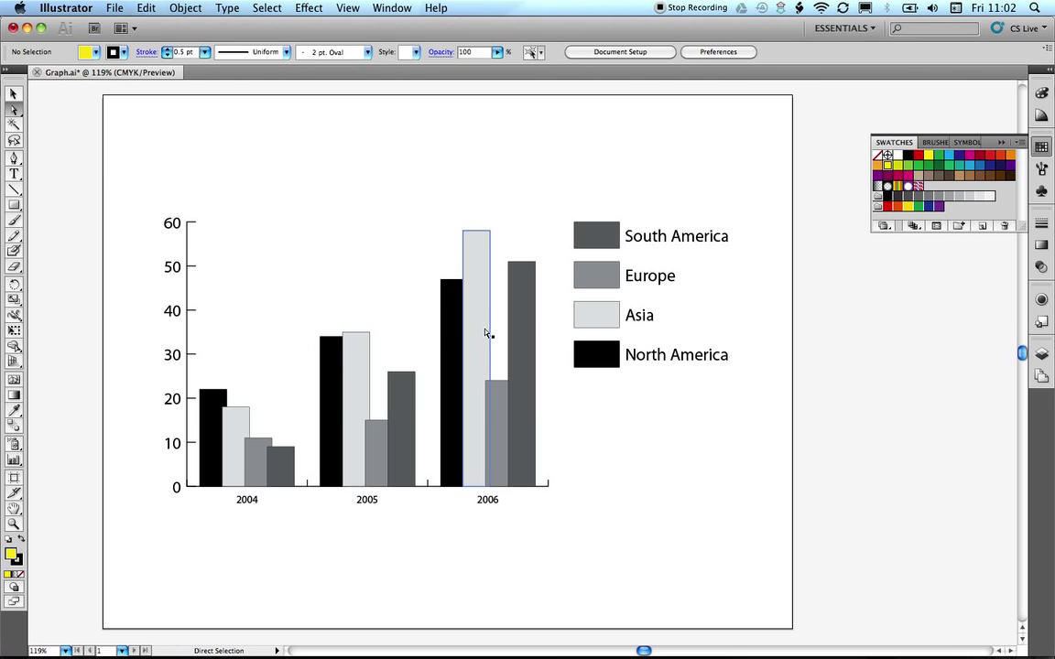
pyautogui.click(237, 428)
pyautogui.press('alt')
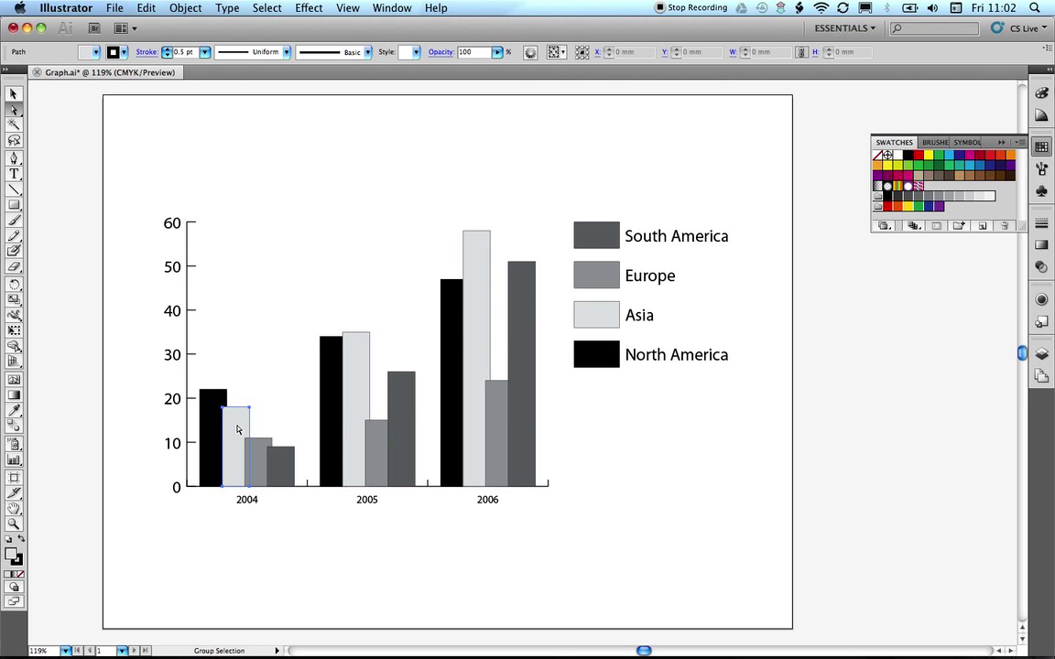
pyautogui.keyDown('alt'); pyautogui.click(237, 428); pyautogui.keyUp('alt')
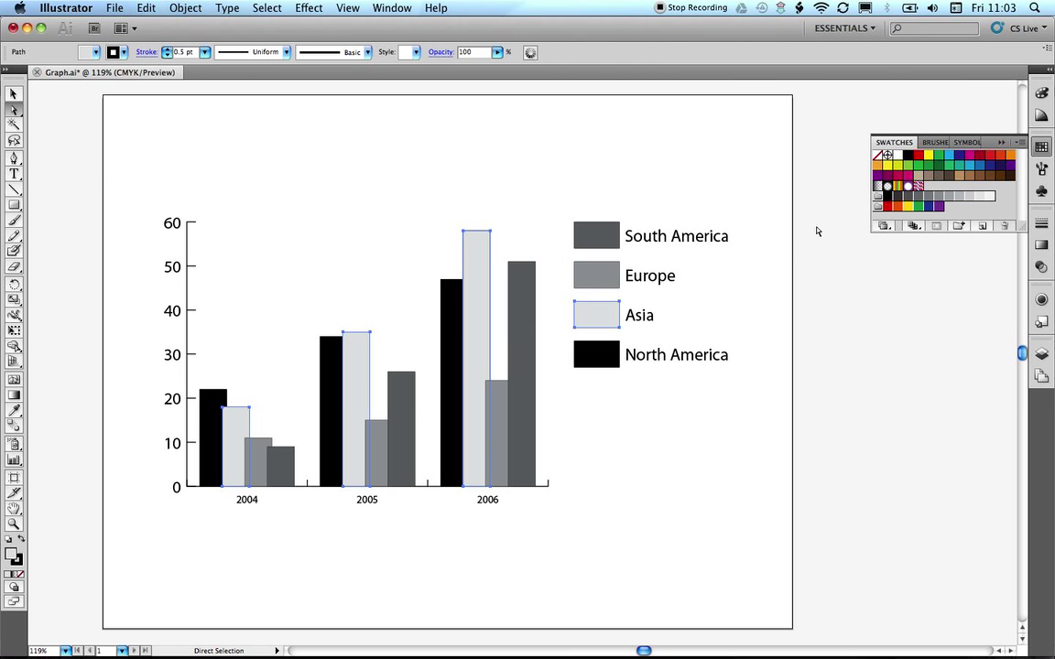
# Step: Try several swatches on the Asia series, settling on solid red
pyautogui.click(896, 166)
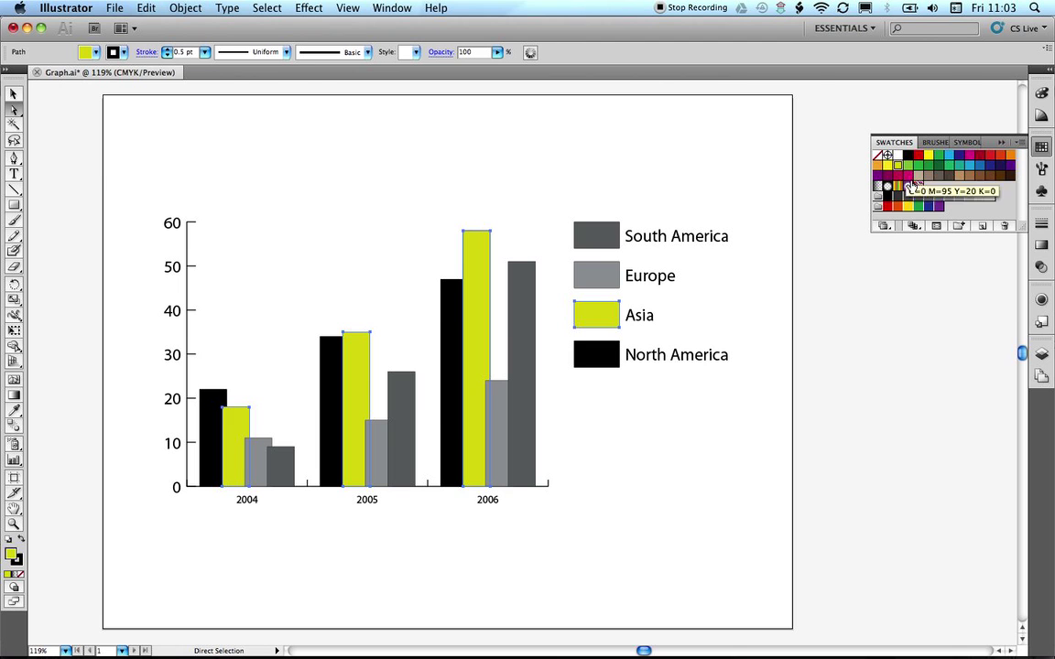
pyautogui.click(918, 185)
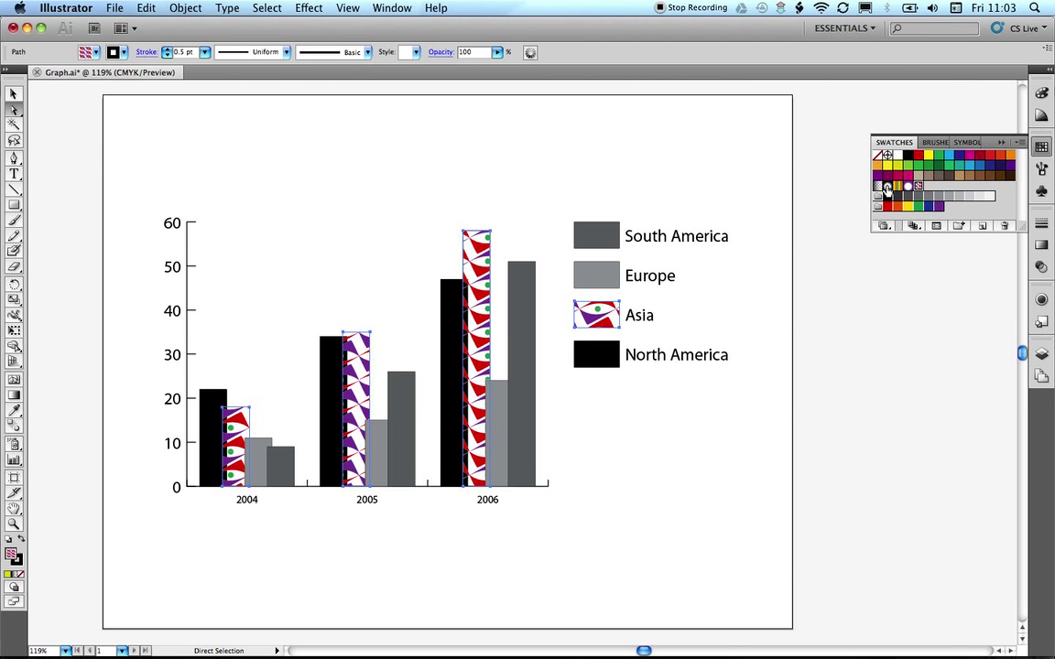
pyautogui.click(877, 188)
pyautogui.click(879, 190)
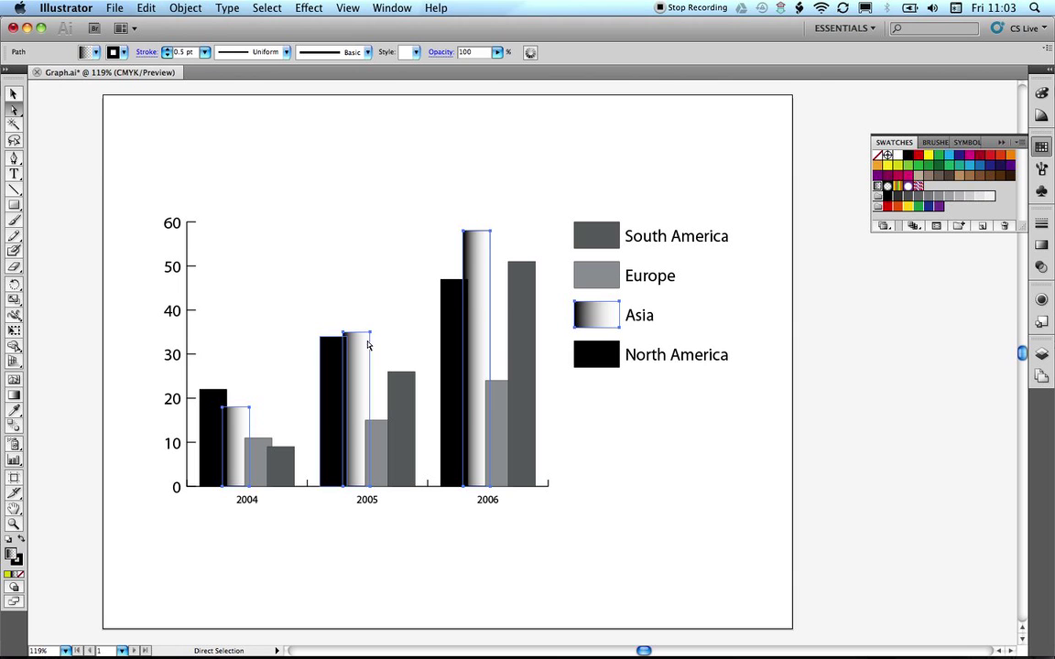
pyautogui.click(918, 187)
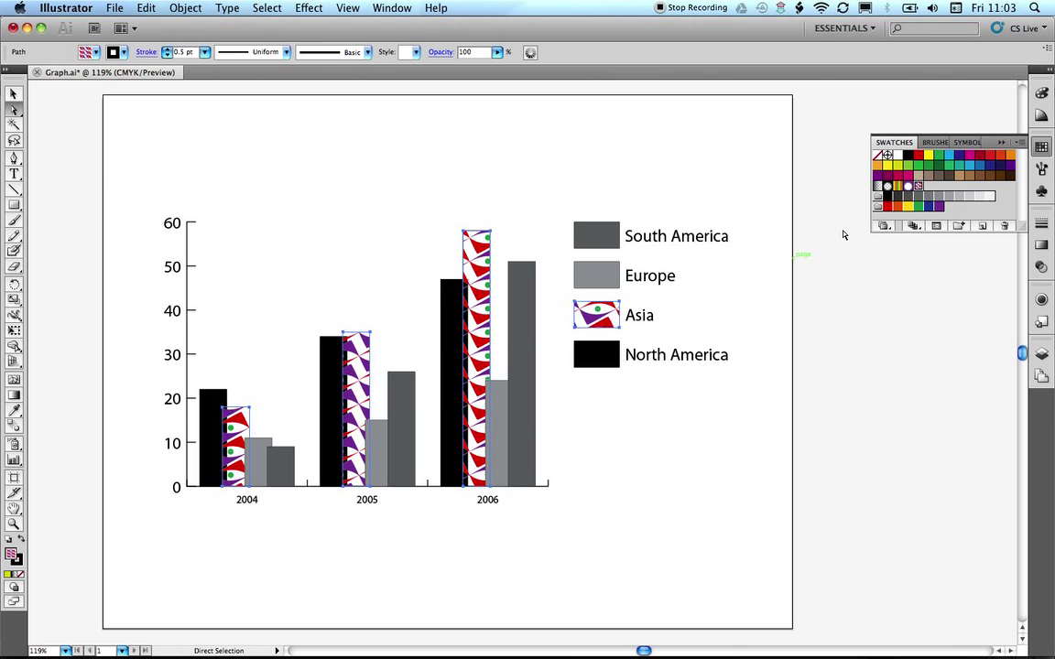
pyautogui.click(919, 154)
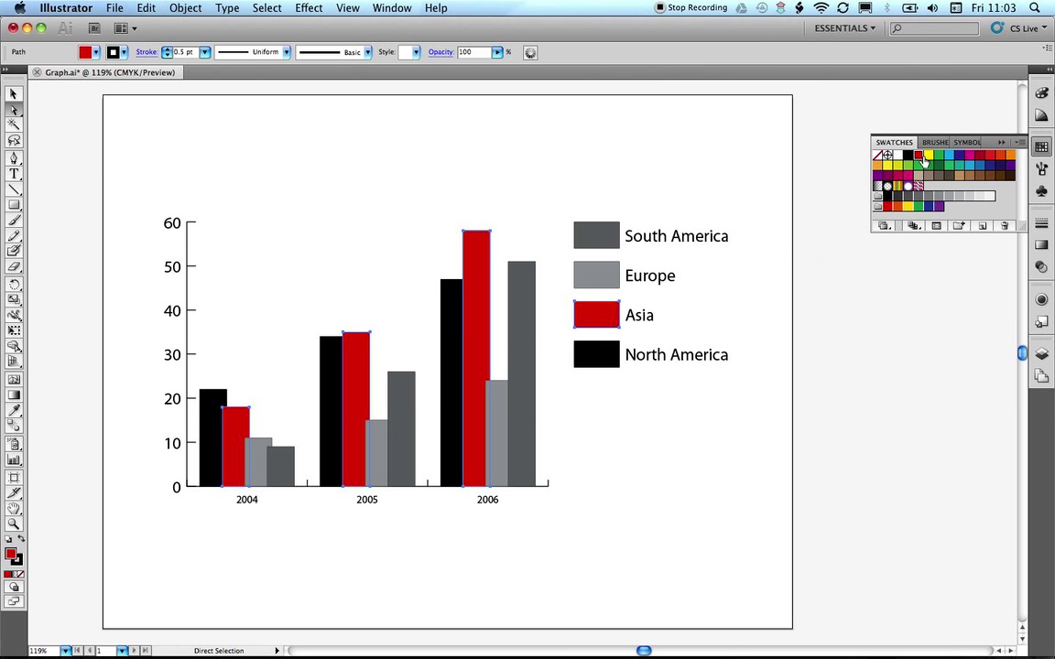
# Step: Colour the North America bars and legend box teal
pyautogui.click(210, 409)
pyautogui.keyDown('alt'); pyautogui.click(211, 412); pyautogui.keyUp('alt')
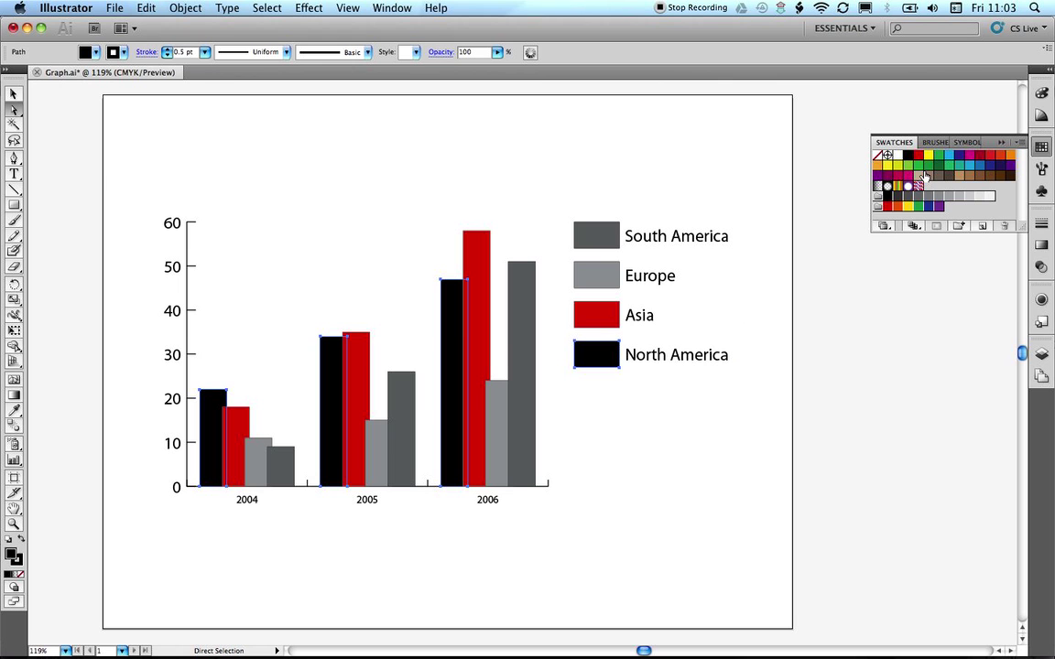
pyautogui.click(958, 165)
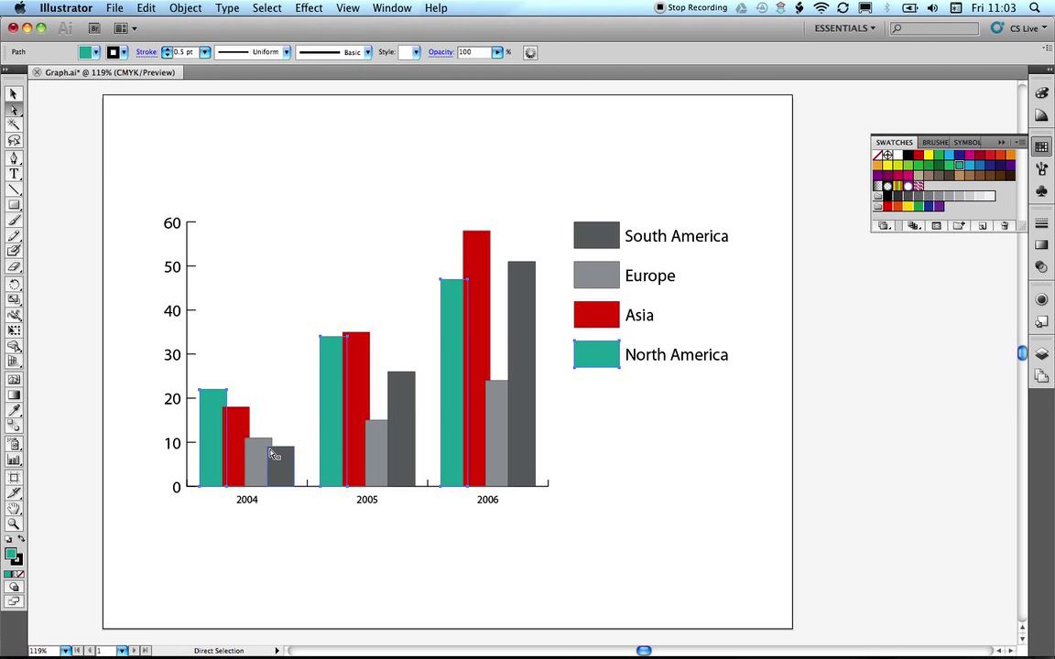
# Step: Colour the Europe bars and legend box green
pyautogui.keyDown('alt'); pyautogui.click(259, 458); pyautogui.keyUp('alt')
pyautogui.keyDown('alt'); pyautogui.click(259, 458); pyautogui.keyUp('alt')
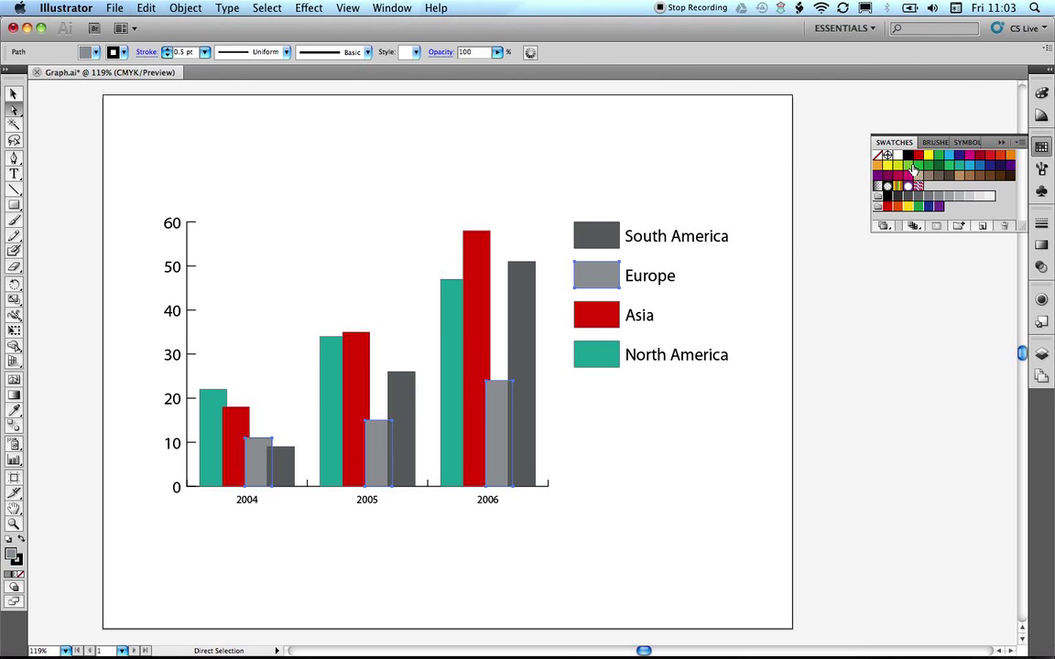
pyautogui.click(914, 170)
pyautogui.keyDown('alt'); pyautogui.click(280, 458); pyautogui.keyUp('alt')
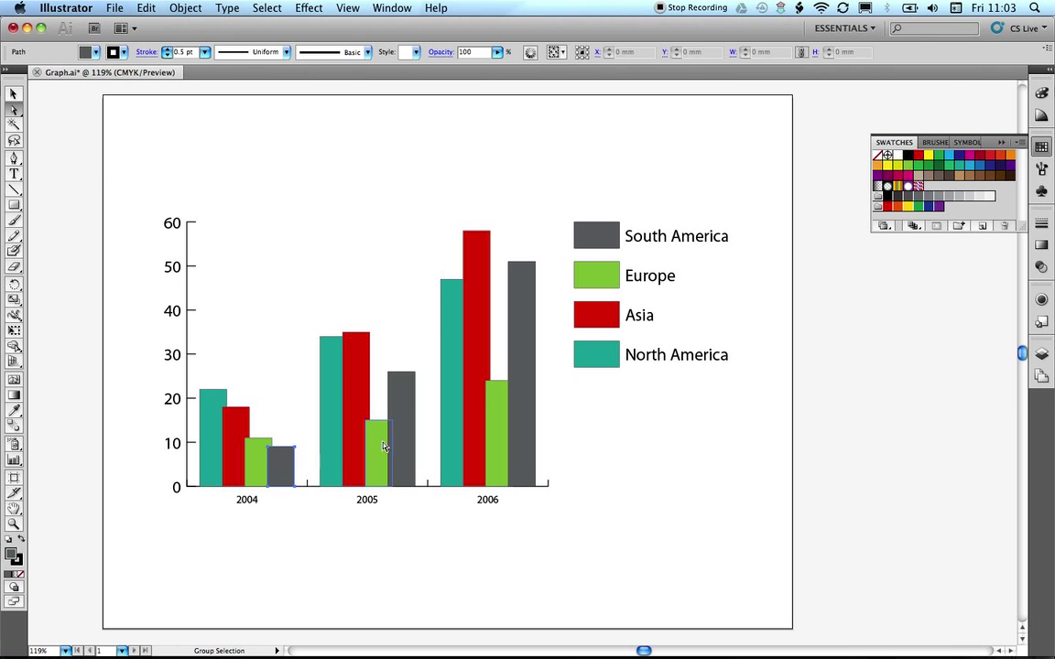
# Step: Fill the South America bars and legend box orange, then clear the selection
pyautogui.keyDown('alt'); pyautogui.click(283, 468); pyautogui.keyUp('alt')
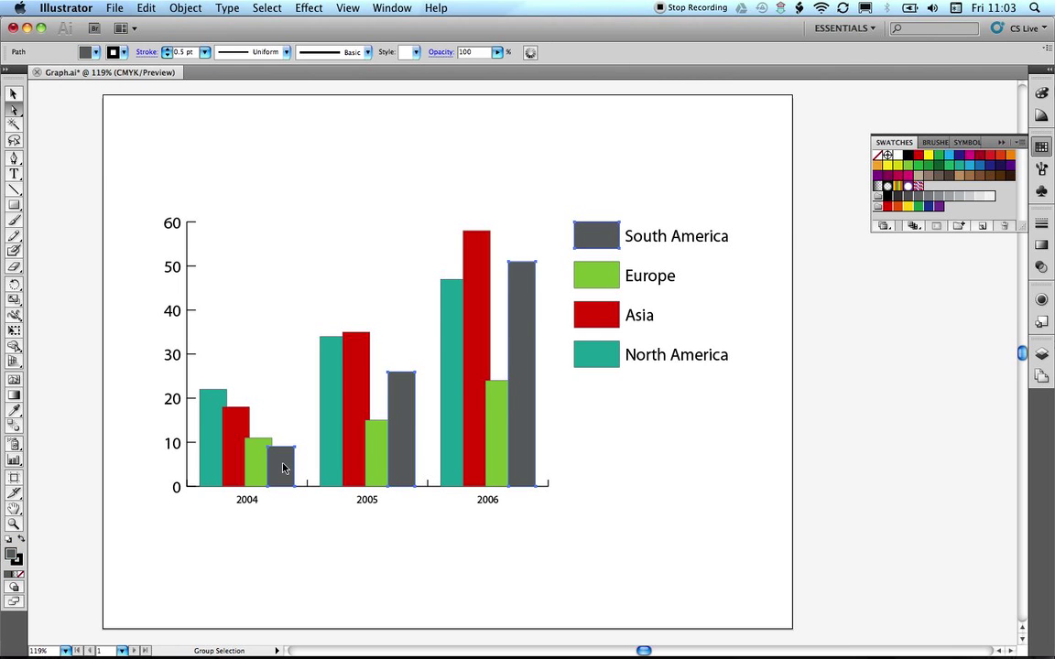
pyautogui.keyDown('alt'); pyautogui.keyDown('shift'); pyautogui.click(621, 240); pyautogui.keyUp('shift'); pyautogui.keyUp('alt')
pyautogui.click(990, 154)
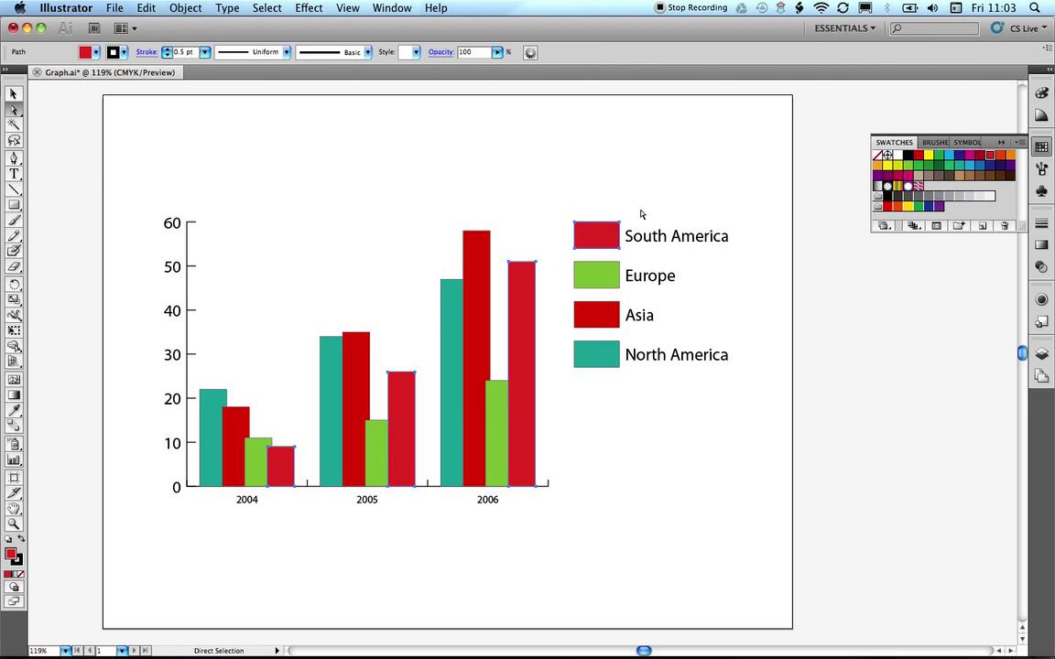
pyautogui.click(1009, 157)
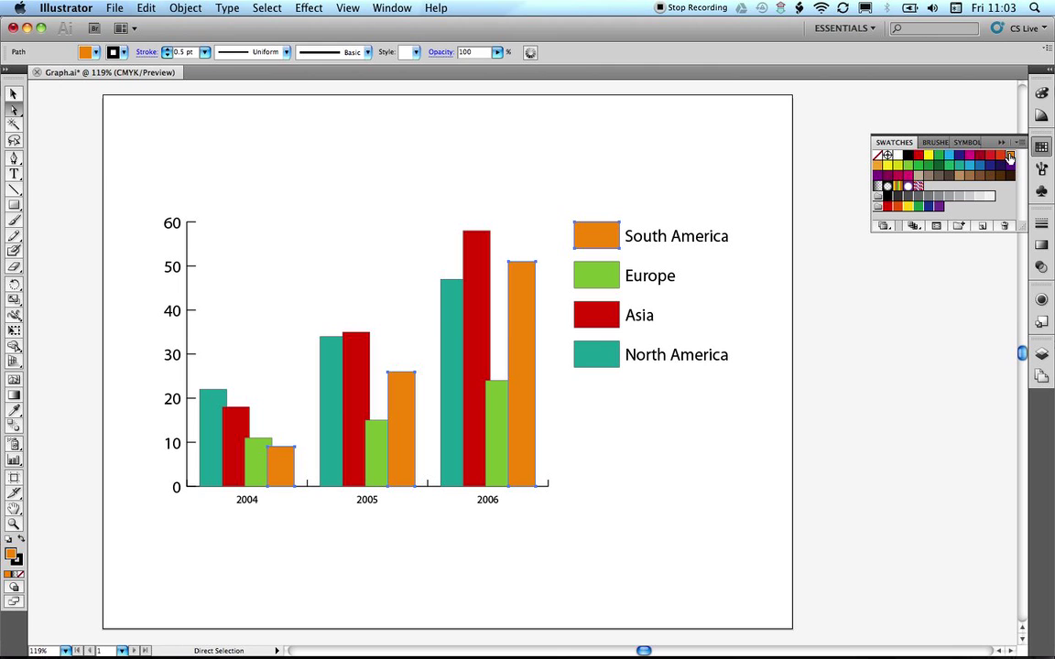
pyautogui.click(14, 93)
pyautogui.click(191, 144)
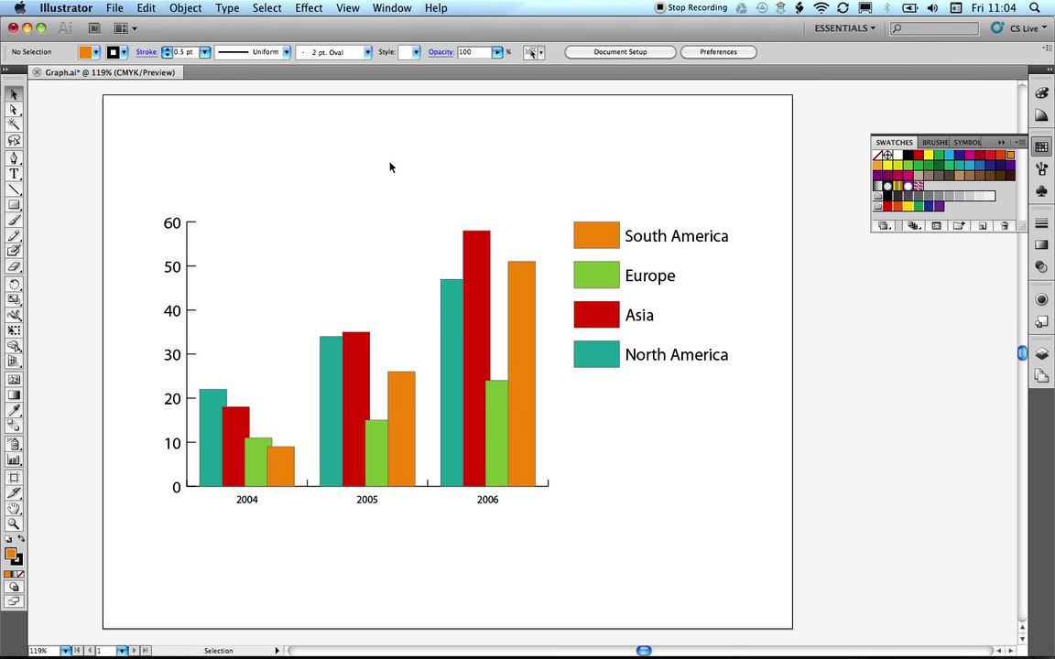
# Step: Direct-select the legend colour boxes, including South America, Europe and Asia
pyautogui.click(13, 109)
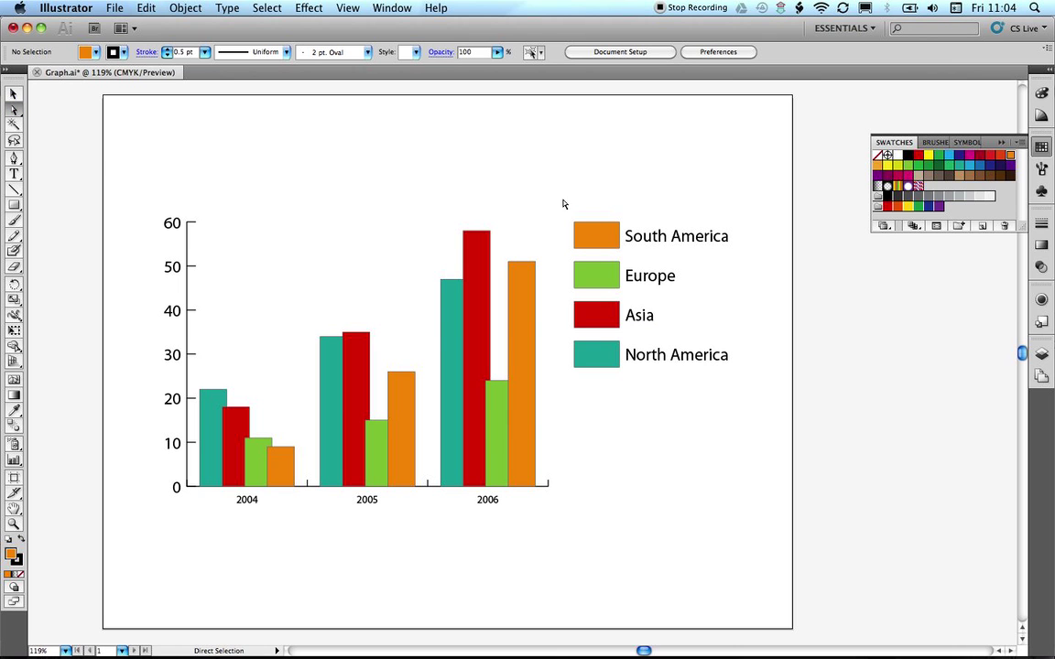
pyautogui.click(596, 239)
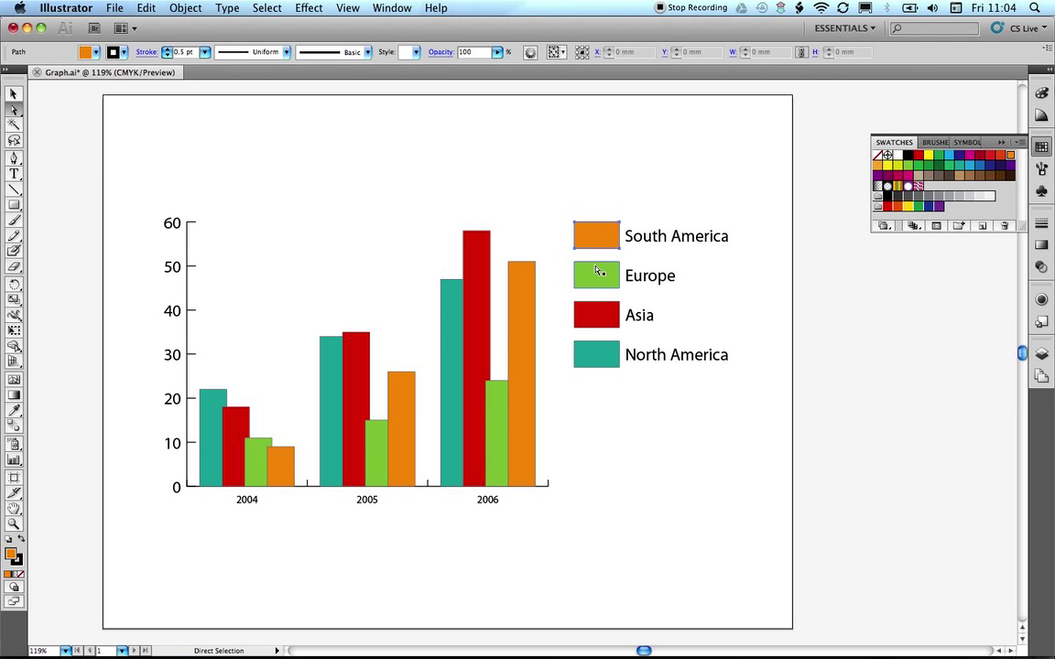
pyautogui.keyDown('shift'); pyautogui.click(598, 273); pyautogui.keyUp('shift')
pyautogui.keyDown('shift'); pyautogui.click(597, 323); pyautogui.keyUp('shift')
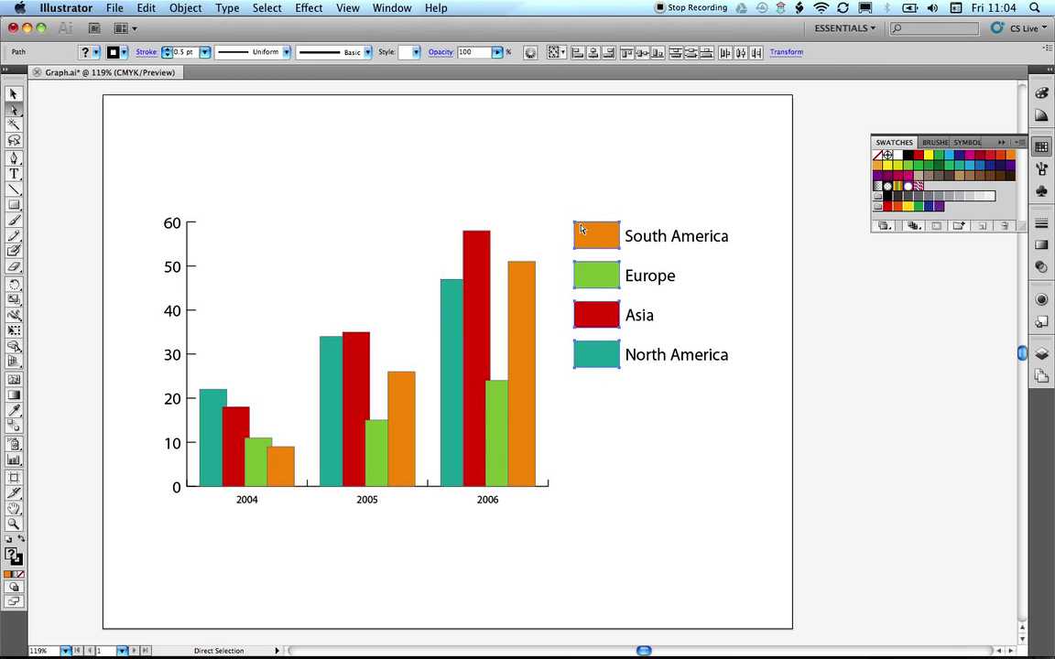
# Step: Open Effect > Distort & Transform > Transform for the selected legend boxes
pyautogui.click(318, 6)
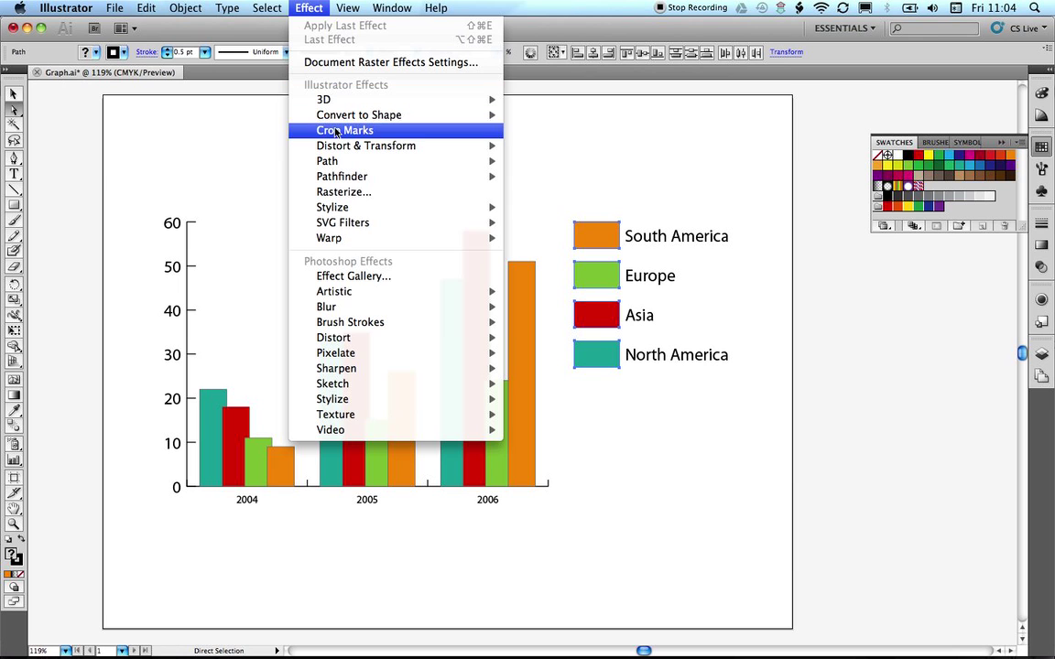
pyautogui.moveTo(449, 150)
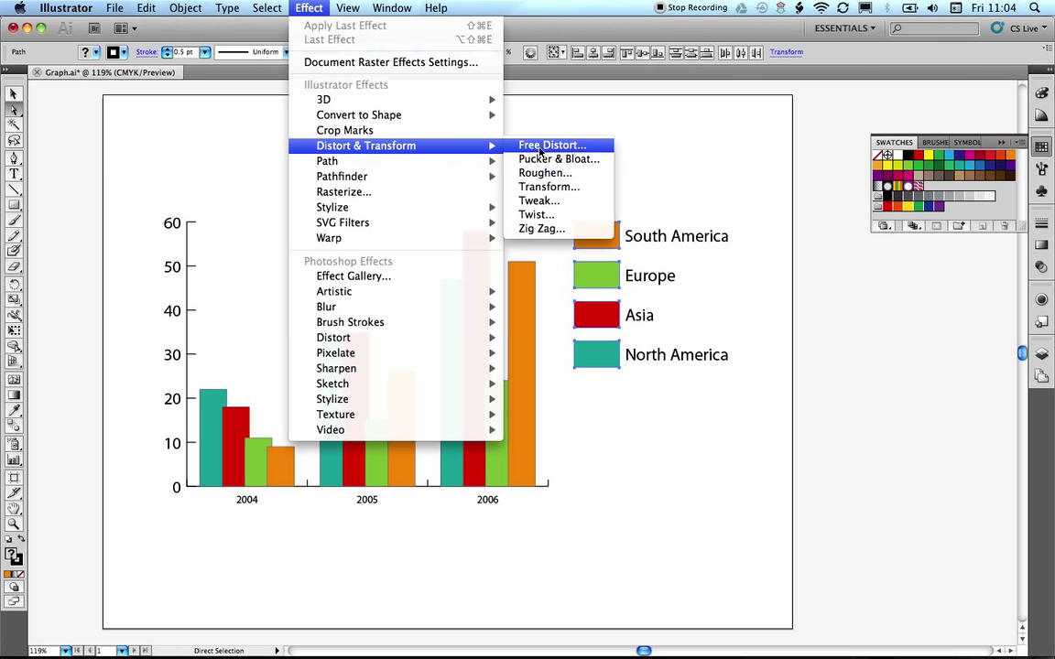
pyautogui.click(565, 191)
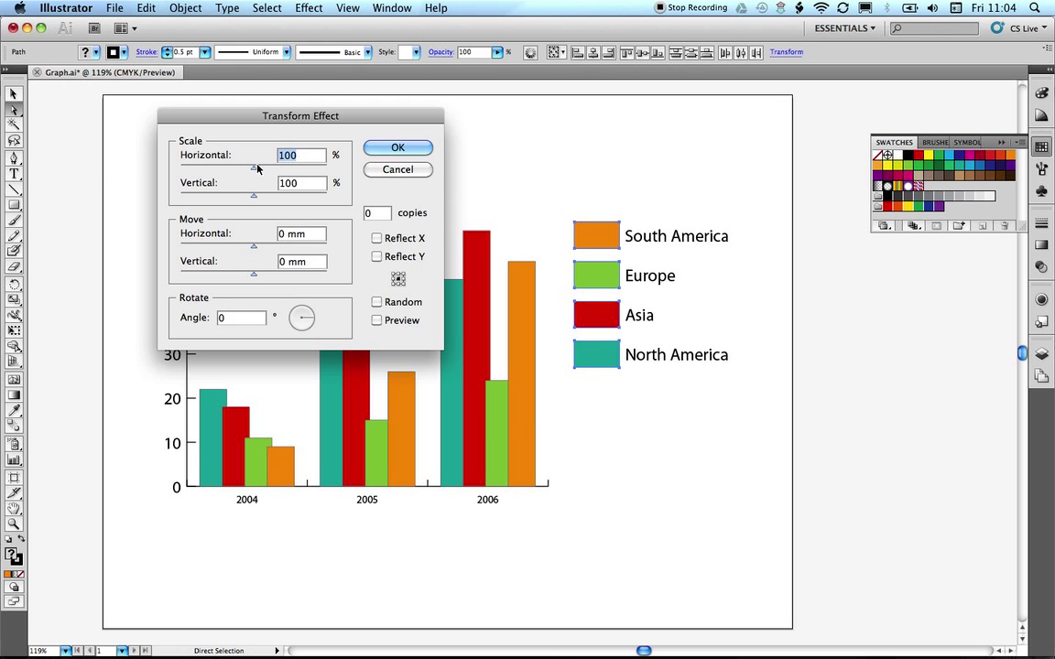
# Step: With Preview on, try 115% horizontal and 70% vertical scale with a 17.29 mm horizontal move
pyautogui.moveTo(255, 172); pyautogui.dragTo(242, 174)
pyautogui.click(376, 319)
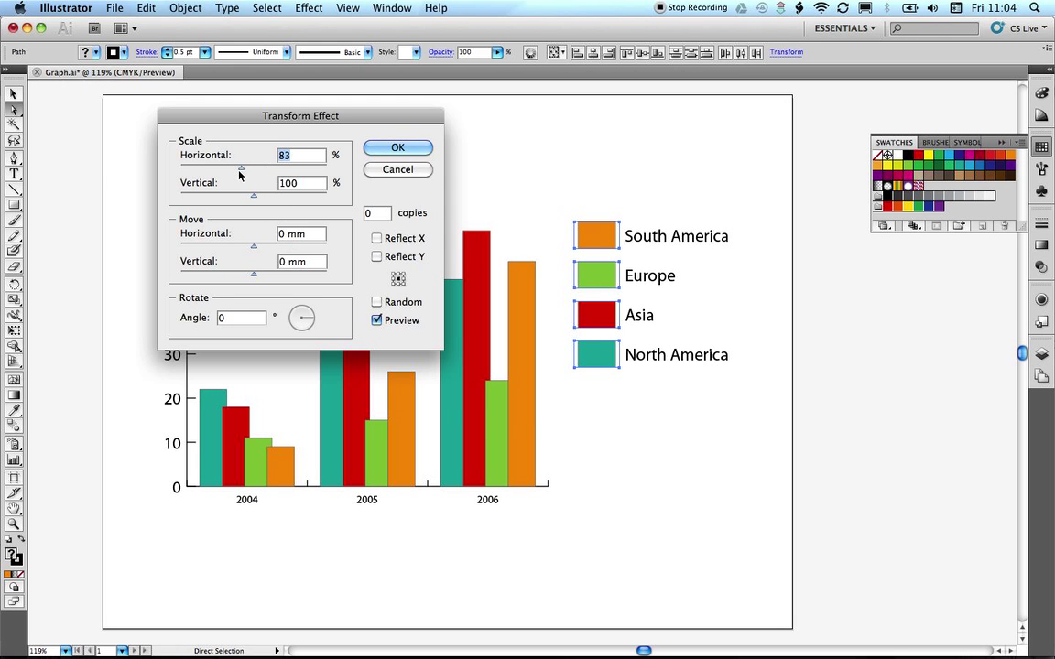
pyautogui.moveTo(240, 170); pyautogui.dragTo(264, 171)
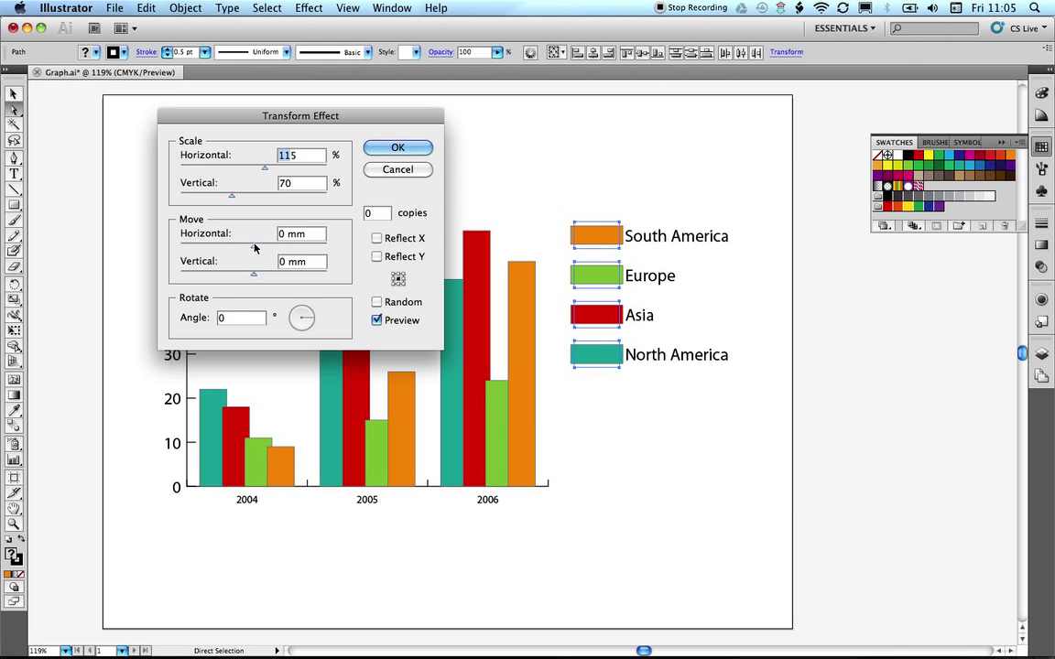
pyautogui.moveTo(254, 247); pyautogui.dragTo(291, 249)
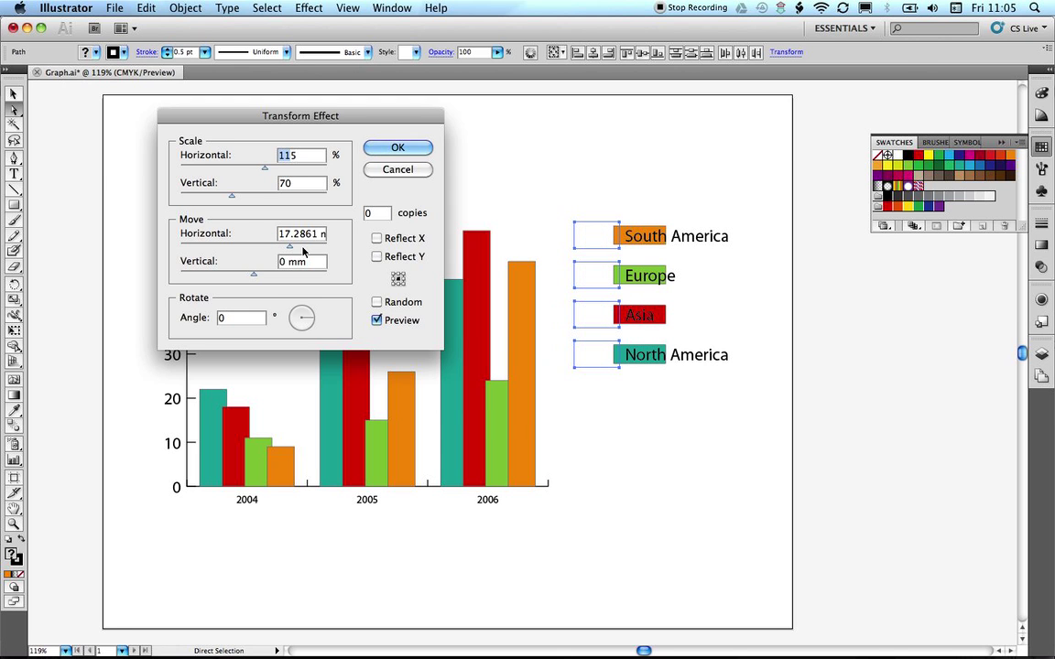
# Step: Widen the legend boxes to 300% horizontal scale and move them about 28.575 mm right
pyautogui.moveTo(289, 247); pyautogui.dragTo(294, 248)
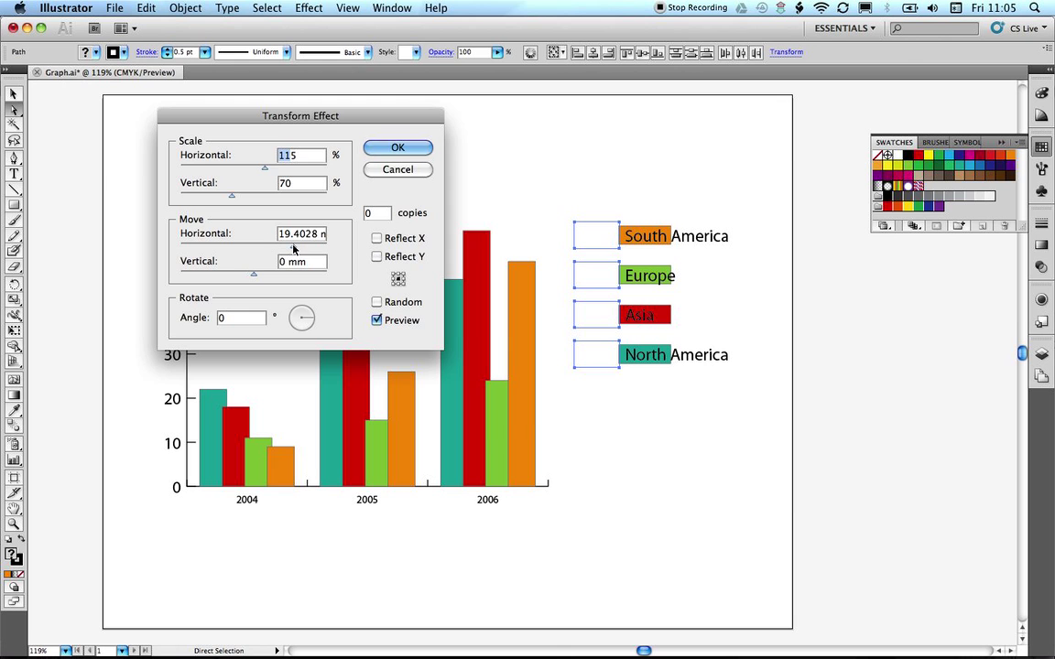
pyautogui.moveTo(265, 169); pyautogui.dragTo(326, 172)
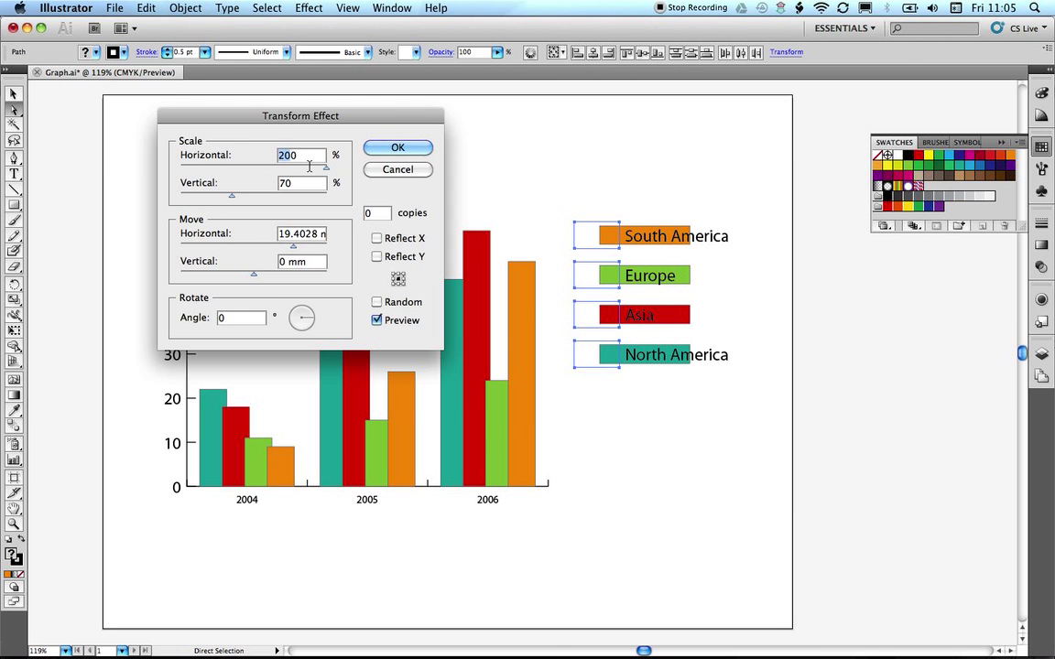
pyautogui.moveTo(294, 246); pyautogui.dragTo(306, 249)
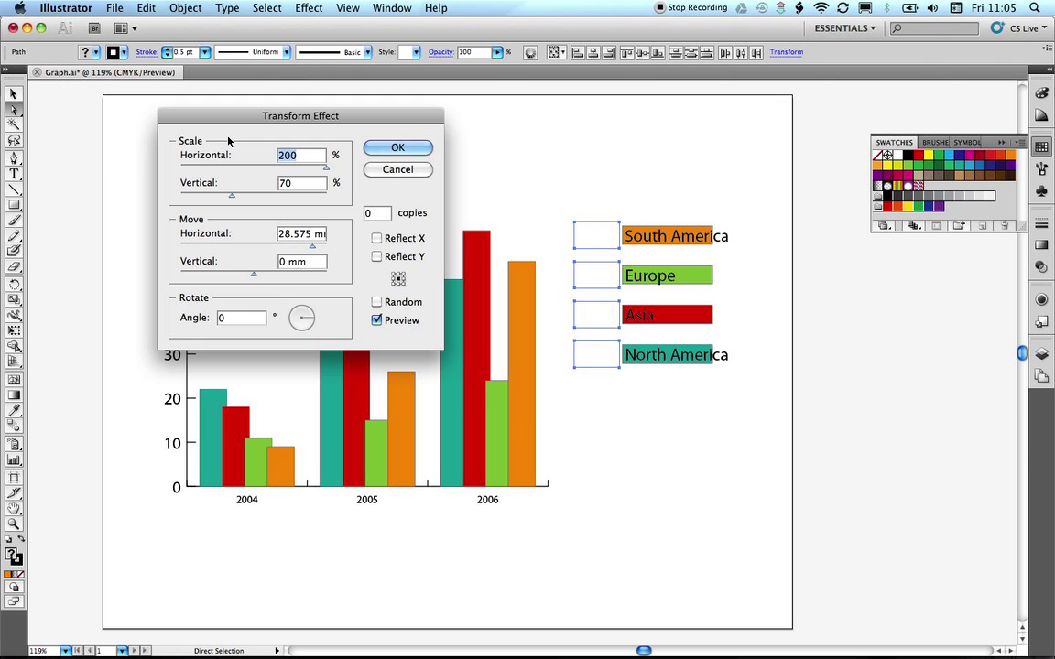
pyautogui.write('300')
pyautogui.press('Tab')
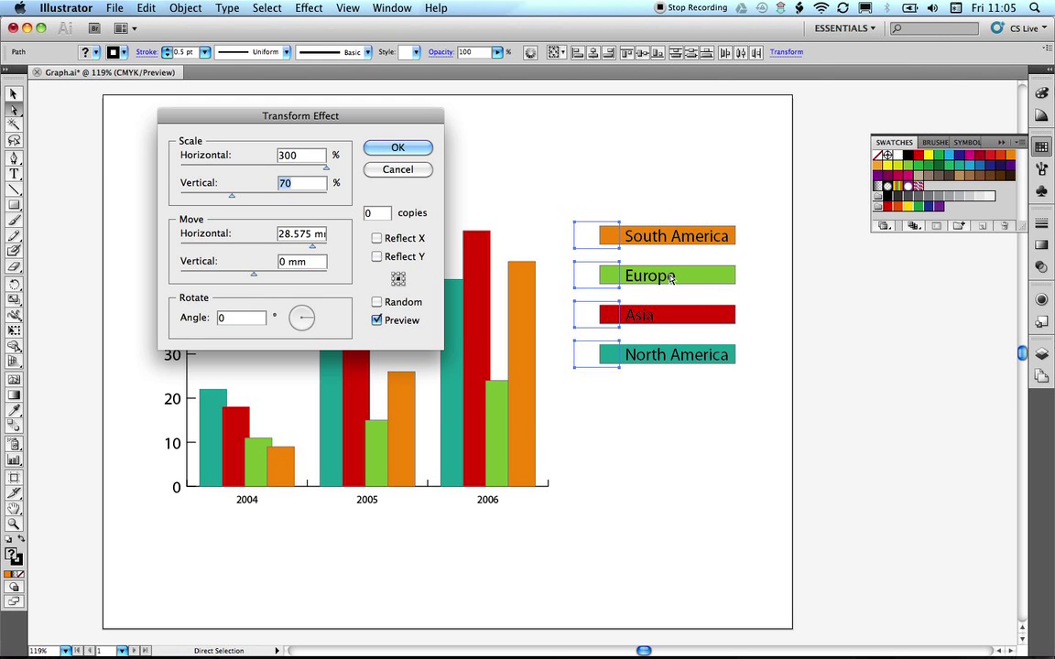
# Step: Keep the rotation angle at 0° and apply the Transform effect
pyautogui.click(309, 319)
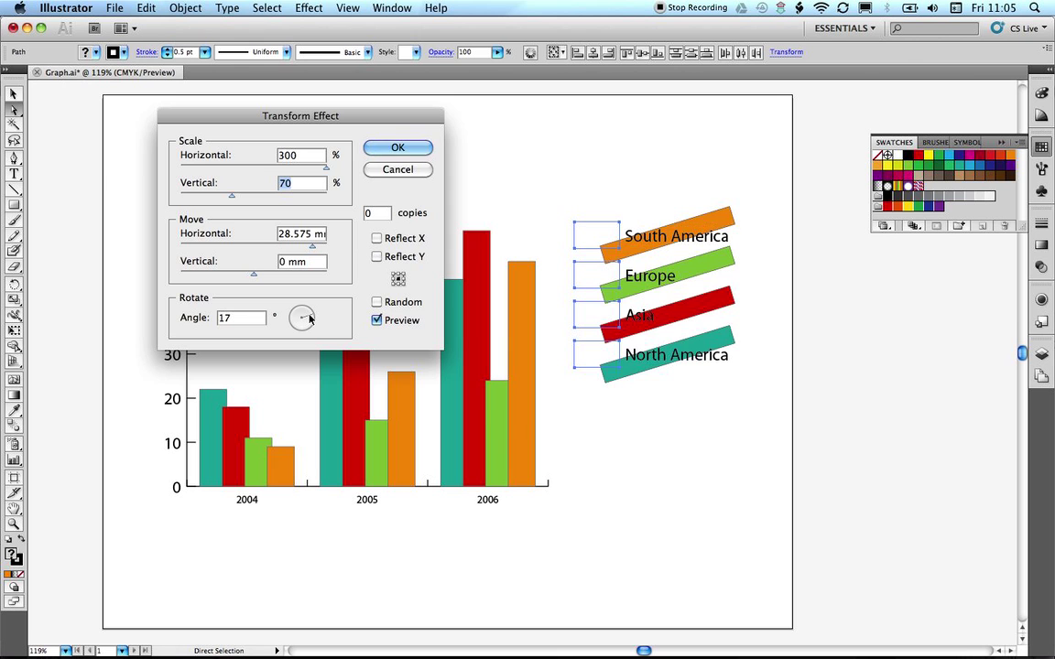
pyautogui.click(183, 318)
pyautogui.write('0')
pyautogui.press('Tab')
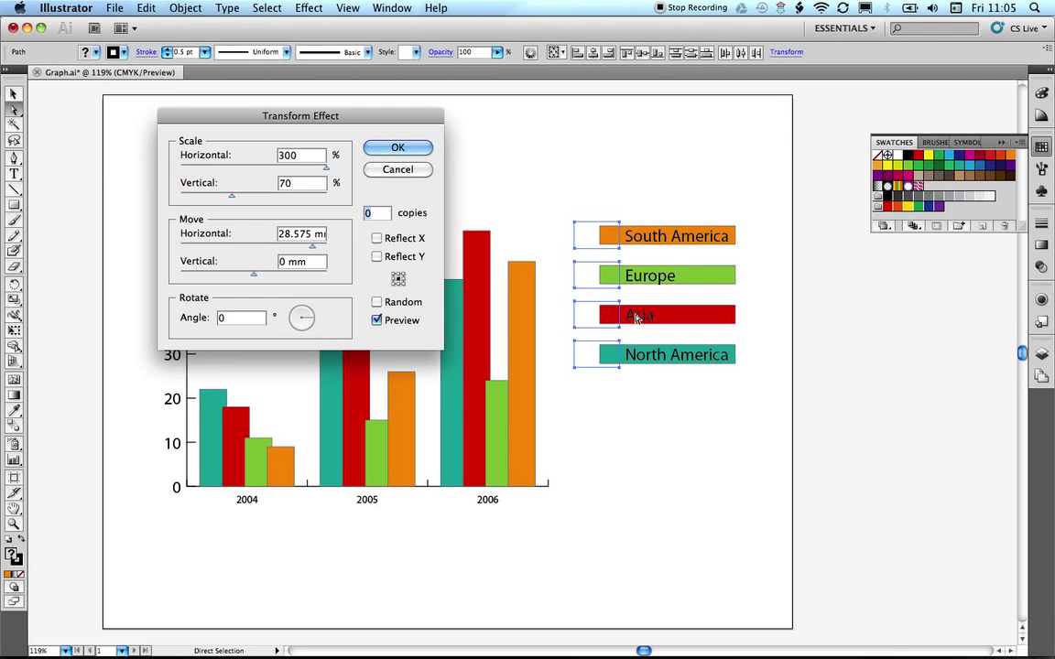
pyautogui.click(409, 148)
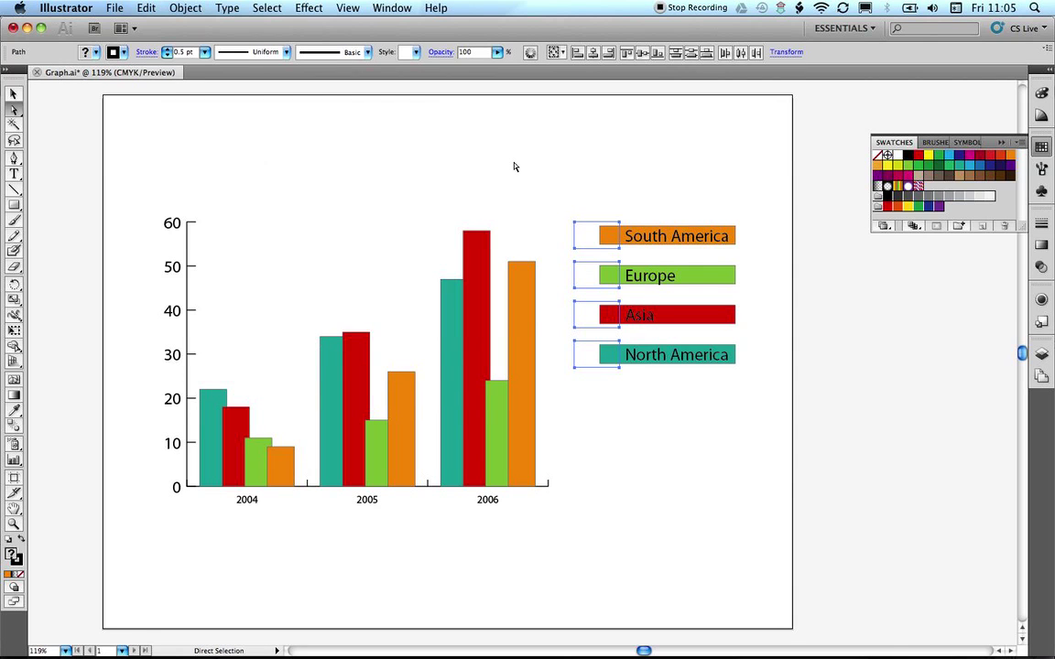